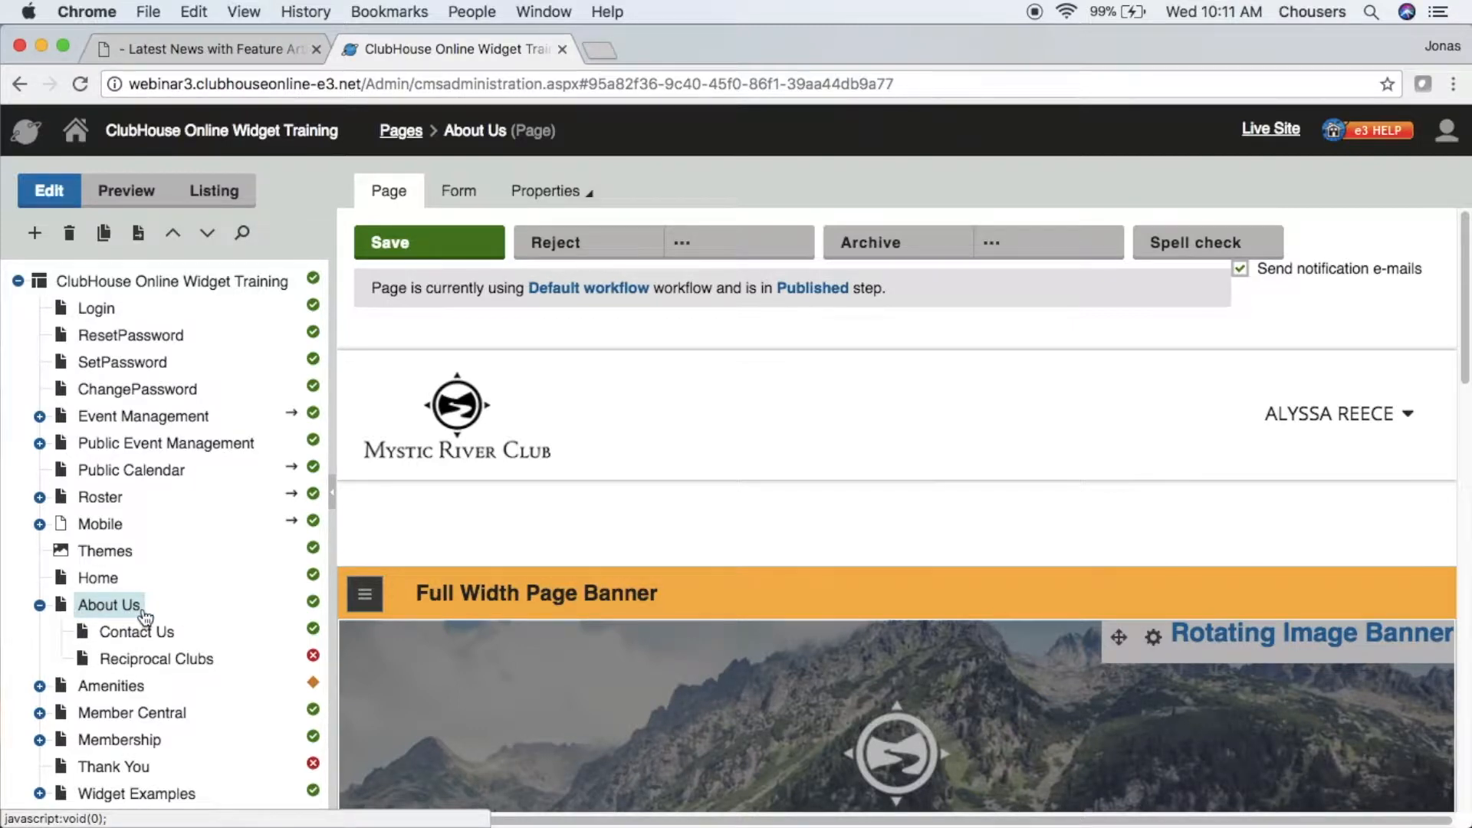
Step: Start a new page of the Blog type under About Us
{"action": "left_click", "coordinate": [36, 234]}
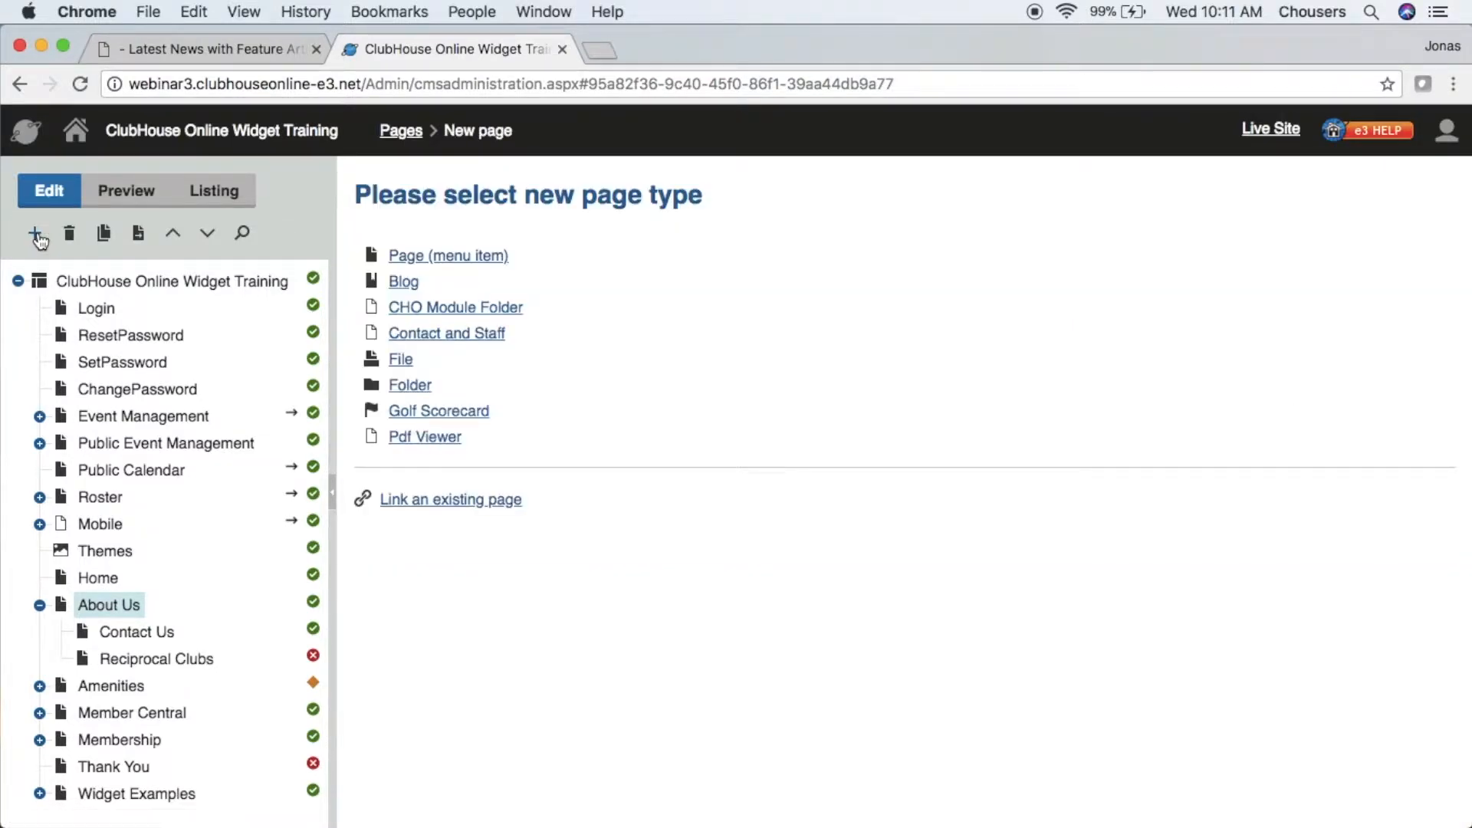
{"action": "left_click", "coordinate": [397, 284]}
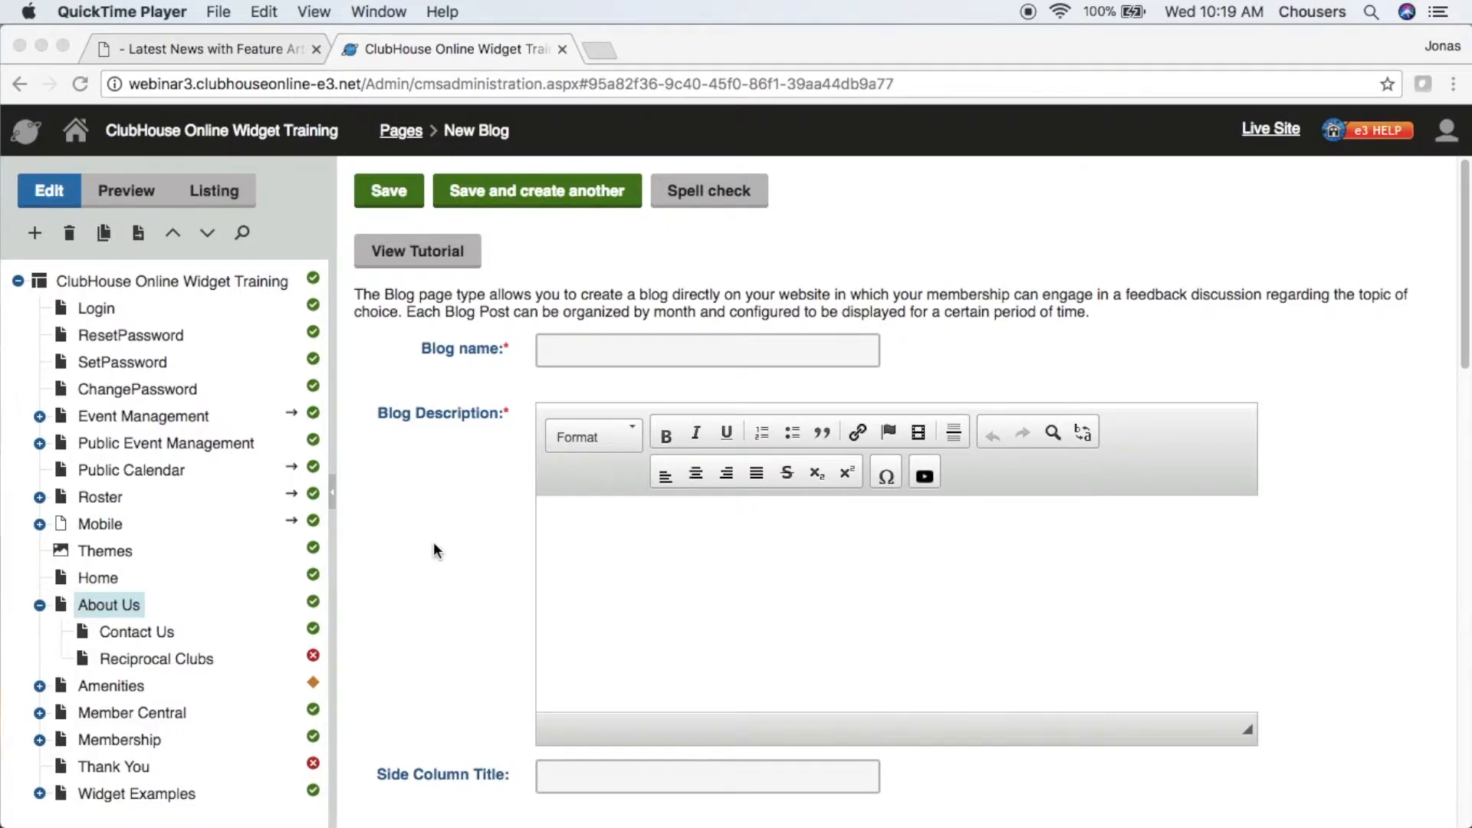
Step: Examine the new blog form's content fields, comment duration options, remaining comment settings and moderator selection
{"action": "scroll", "coordinate": [430, 545], "scroll_direction": "down", "scroll_amount": 5}
{"action": "scroll", "coordinate": [422, 548], "scroll_direction": "down", "scroll_amount": 1}
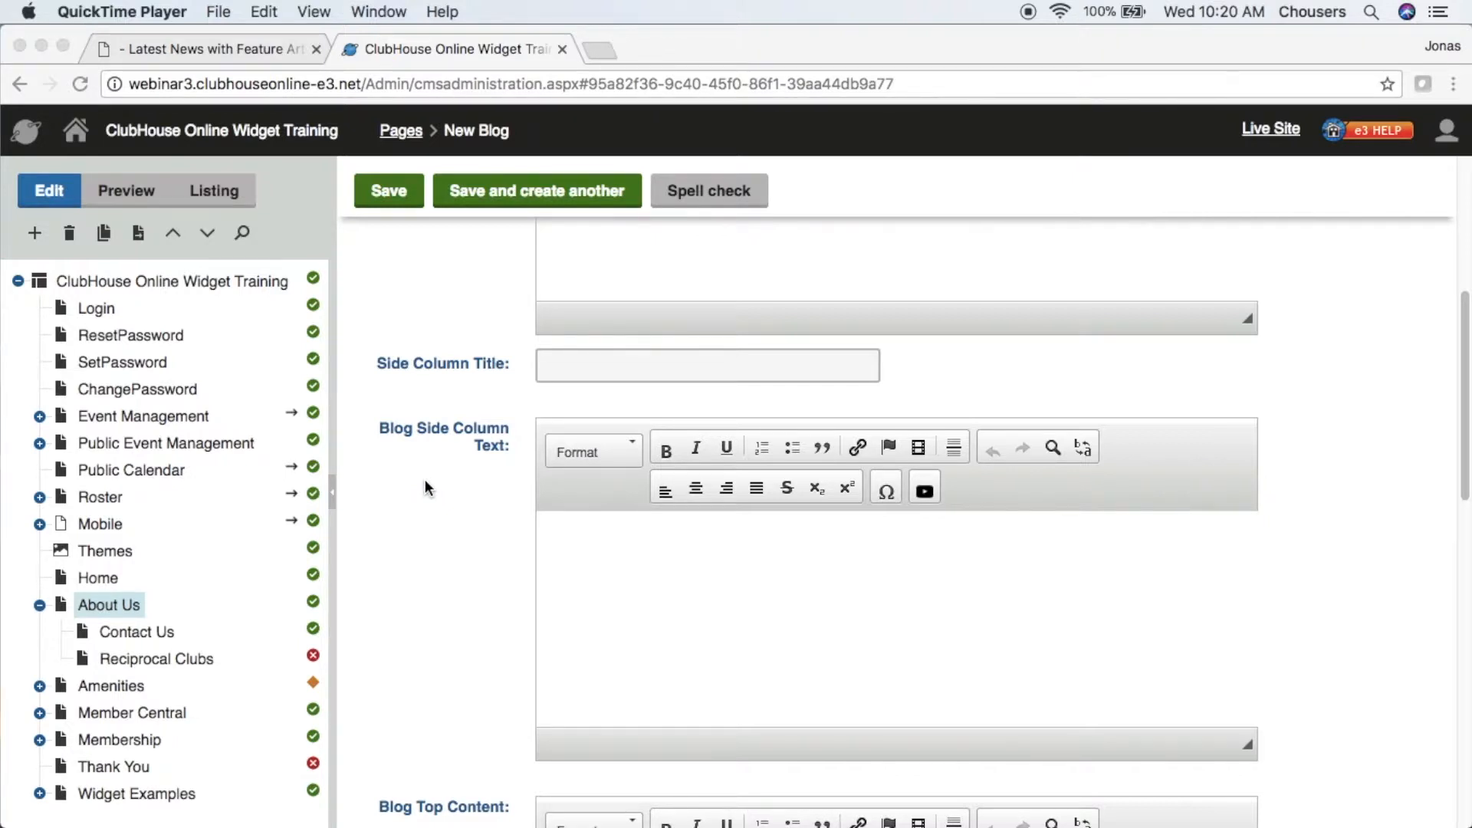
{"action": "scroll", "coordinate": [425, 480], "scroll_direction": "down", "scroll_amount": 5}
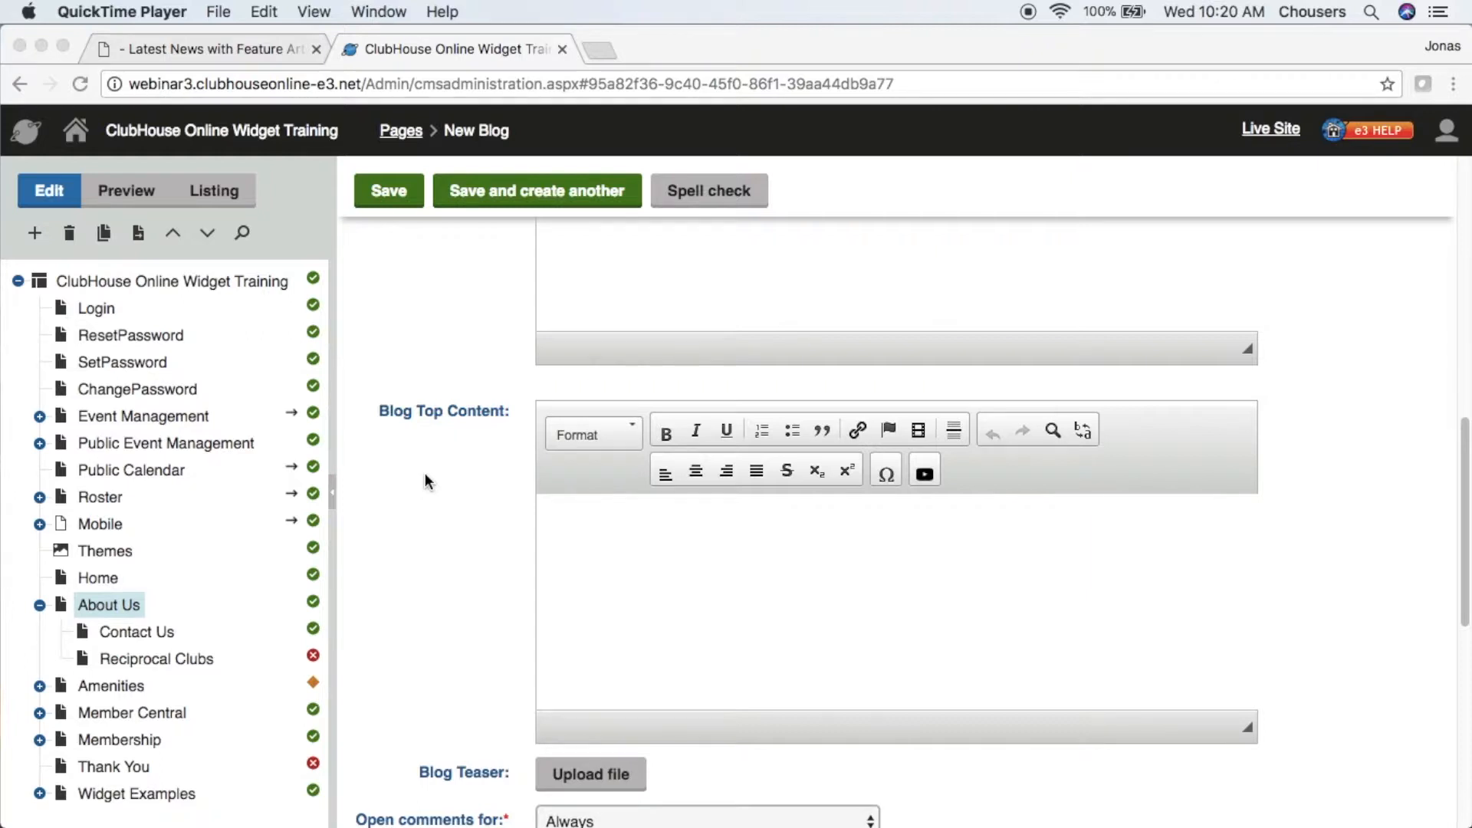
{"action": "scroll", "coordinate": [425, 480], "scroll_direction": "down", "scroll_amount": 5}
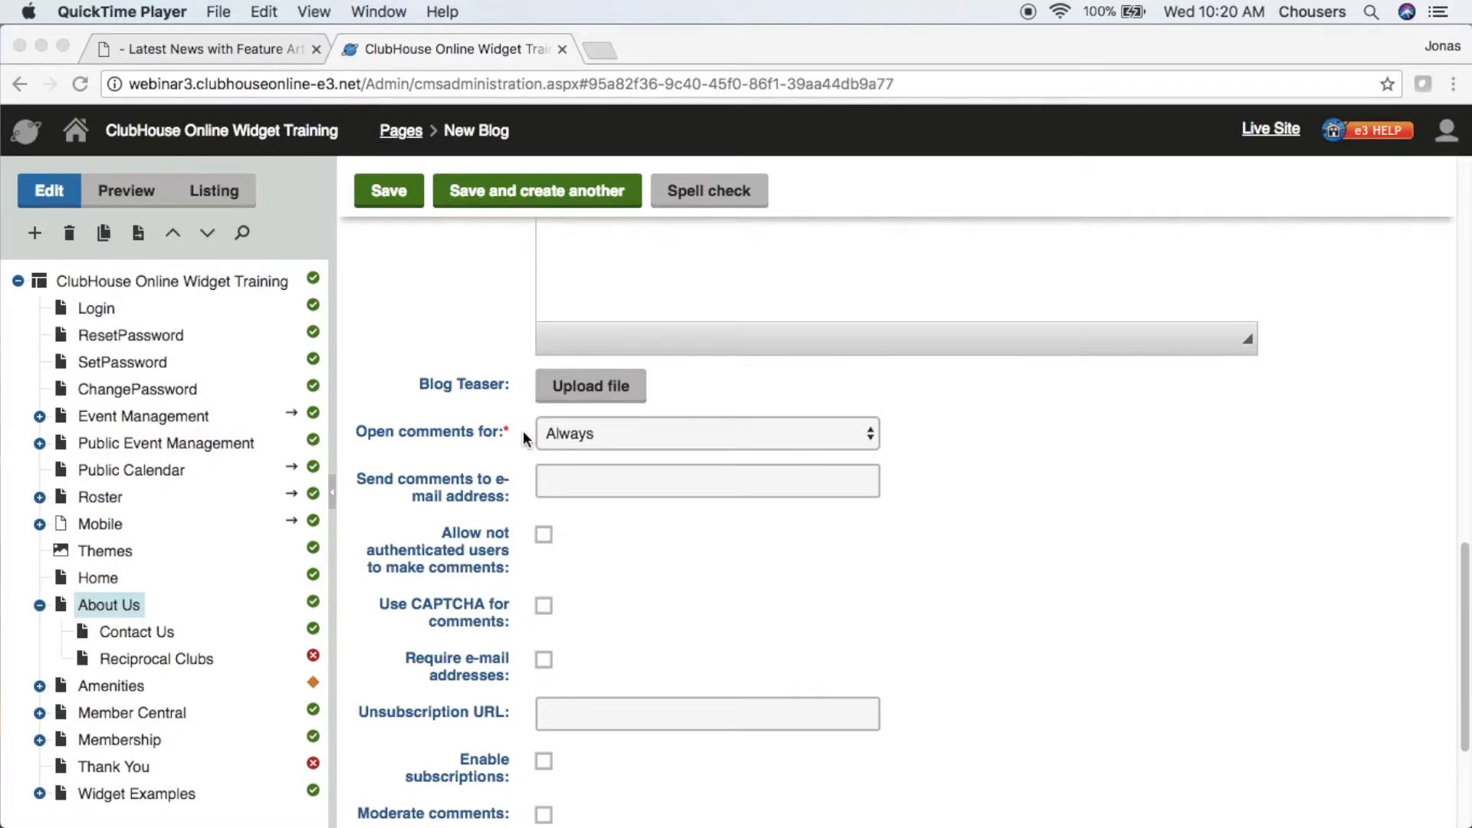
{"action": "left_click", "coordinate": [798, 440]}
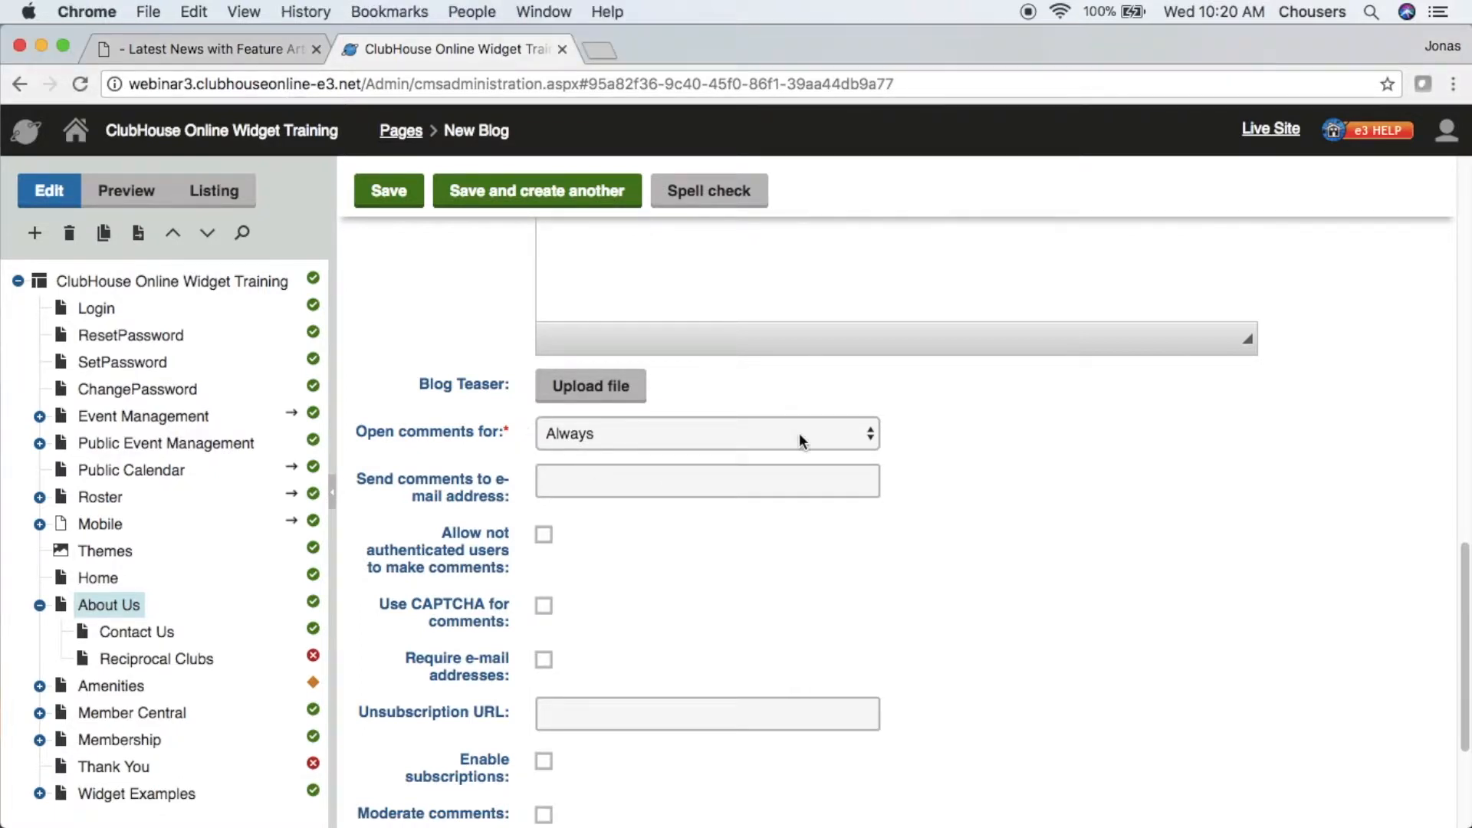
{"action": "left_click", "coordinate": [799, 440]}
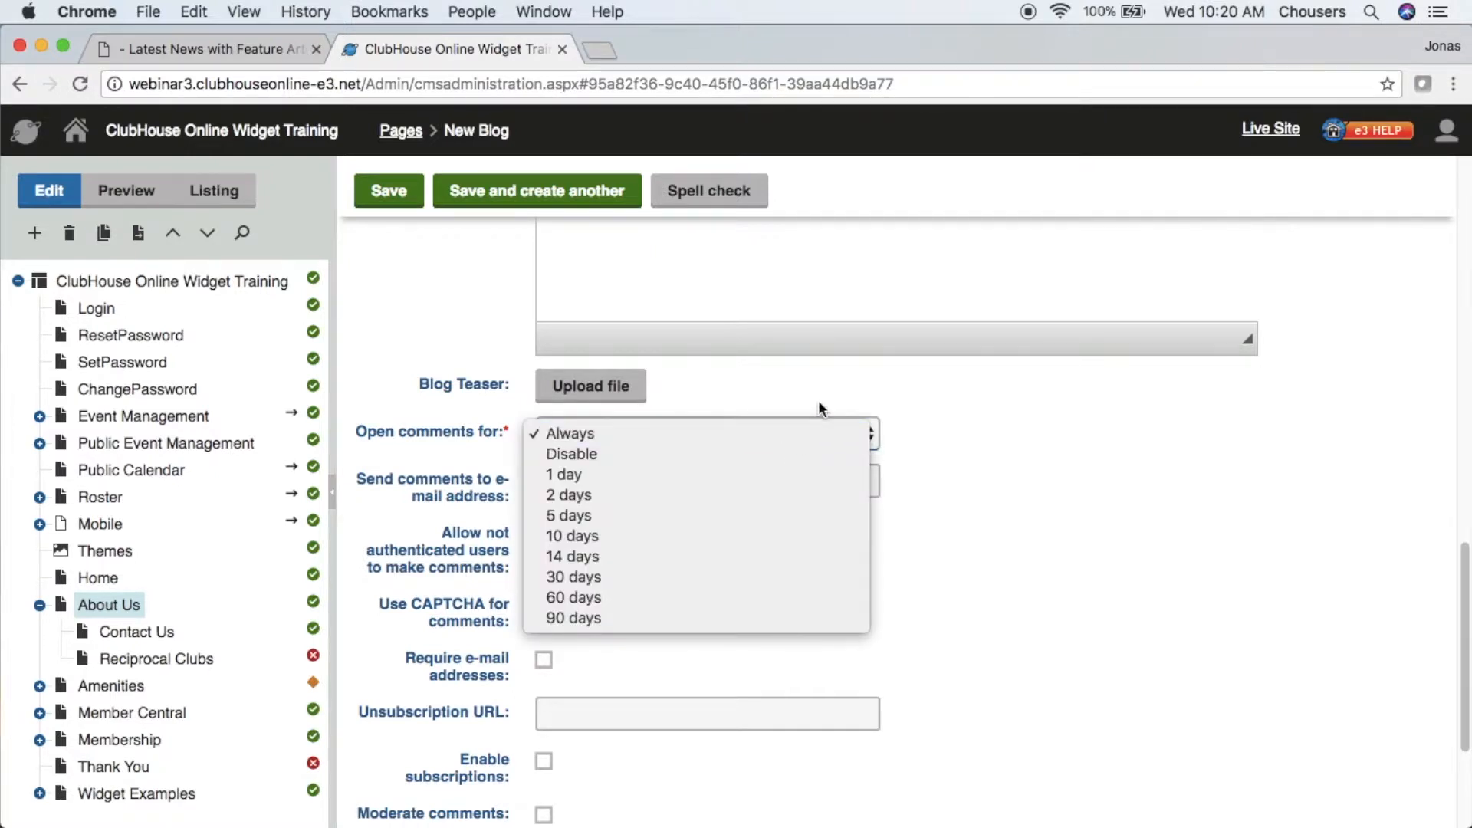
{"action": "left_click", "coordinate": [818, 406]}
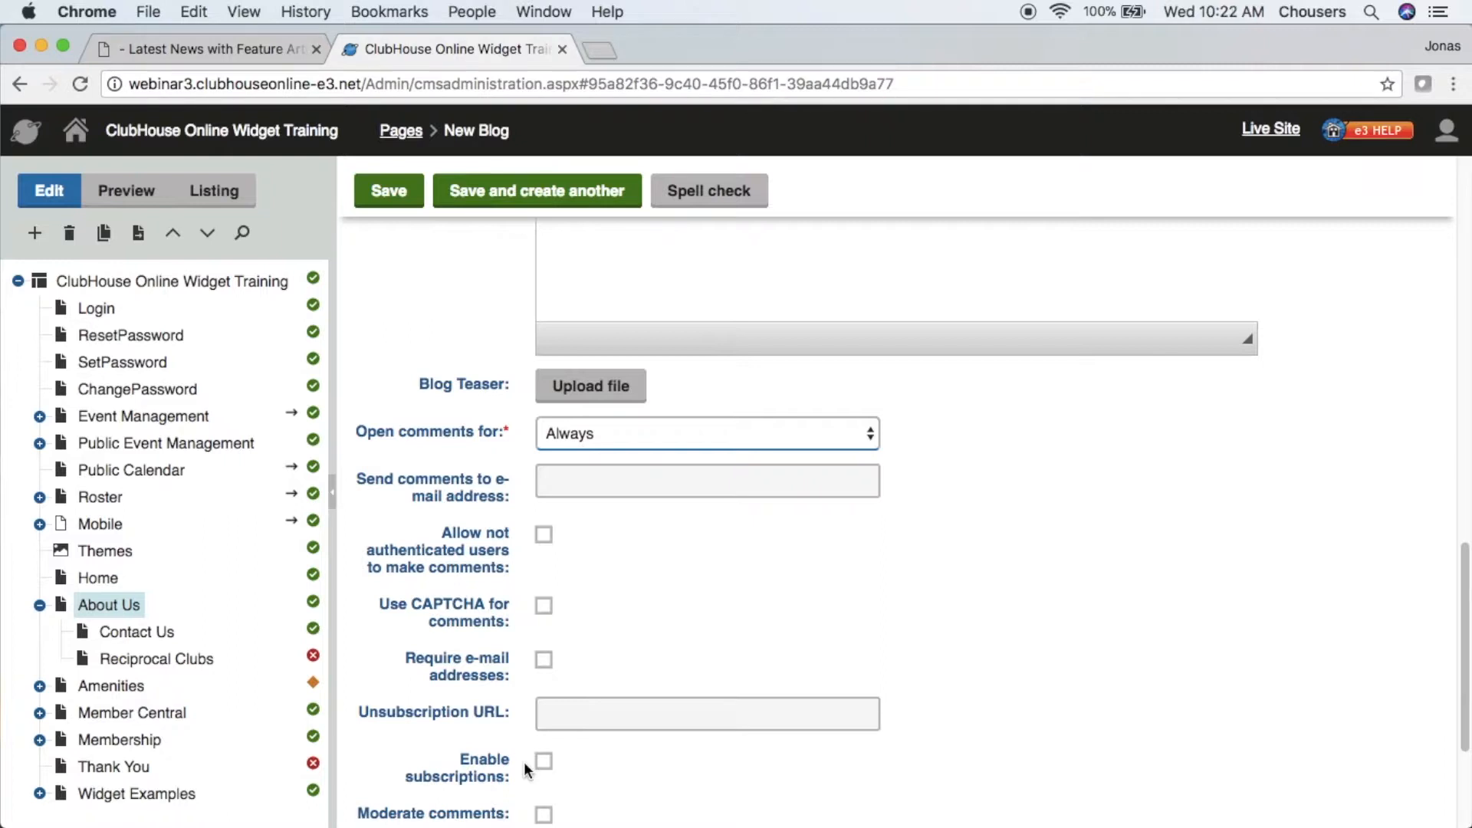
{"action": "scroll", "coordinate": [529, 750], "scroll_direction": "down", "scroll_amount": 5}
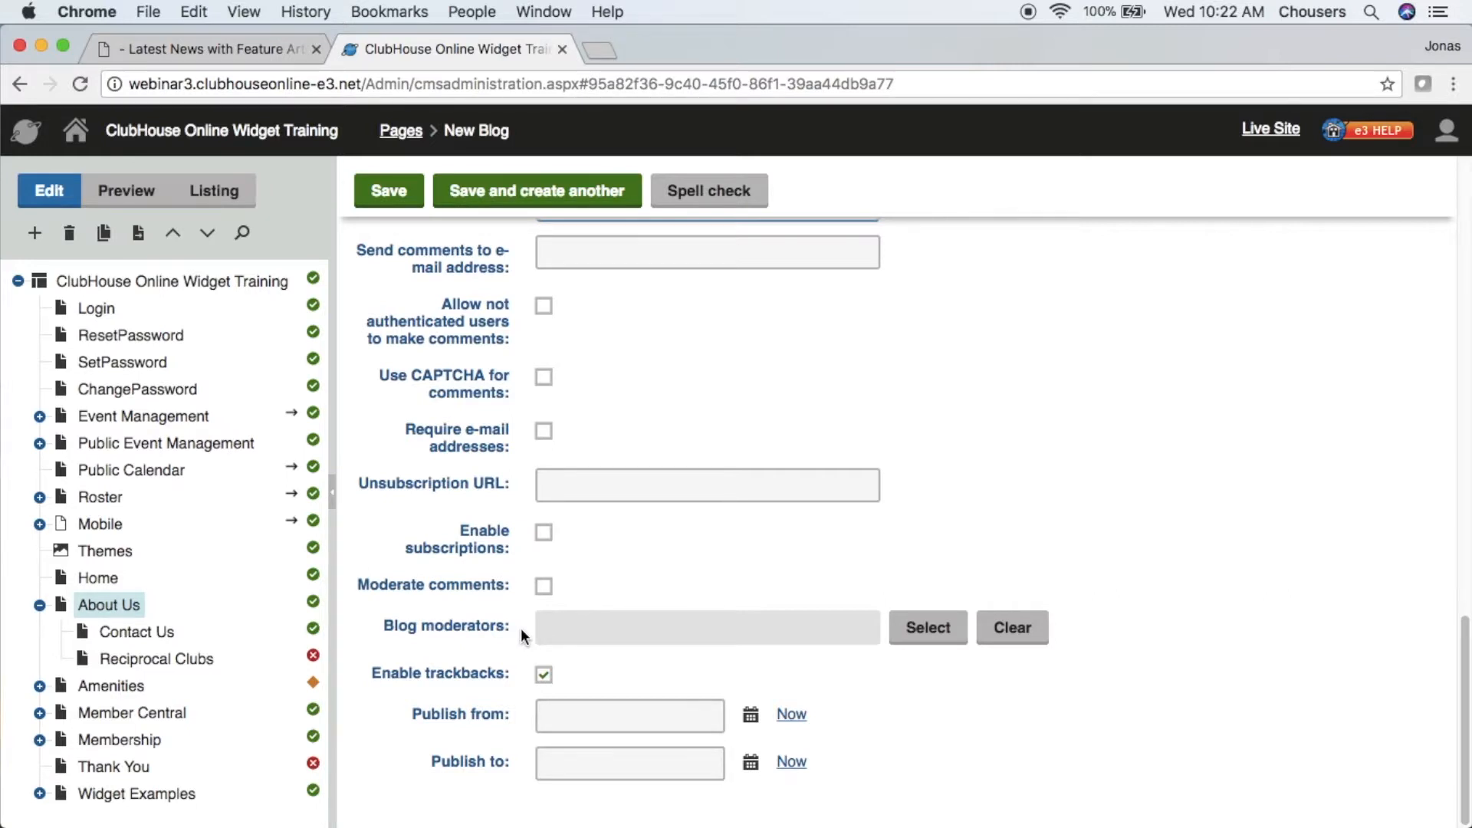
{"action": "left_click", "coordinate": [917, 630]}
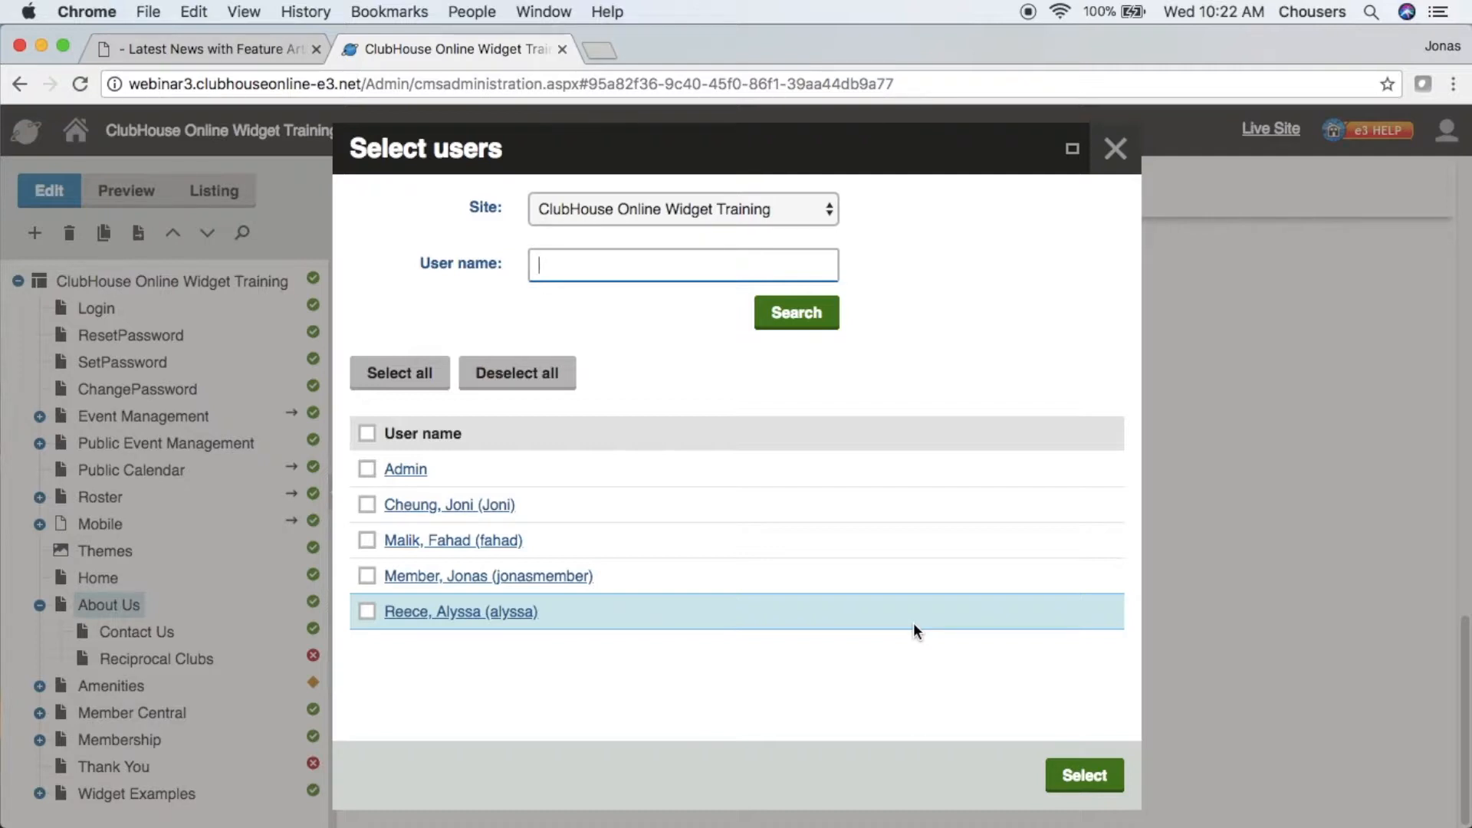
{"action": "left_click", "coordinate": [1118, 151]}
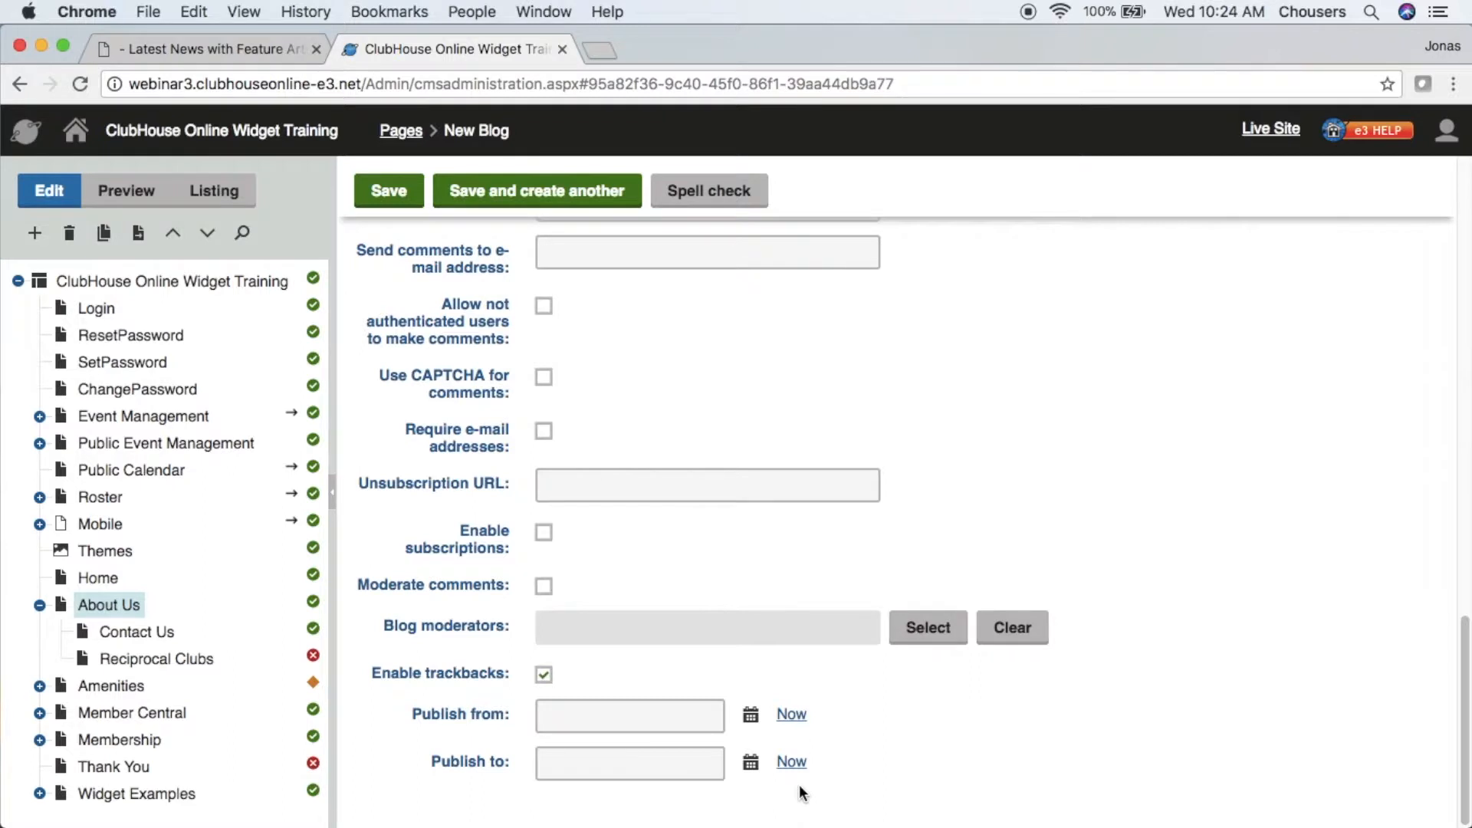
Step: Save the new blog and start a blog post under Mystic River Blog, reviewing the post form's fields
{"action": "left_click", "coordinate": [404, 199]}
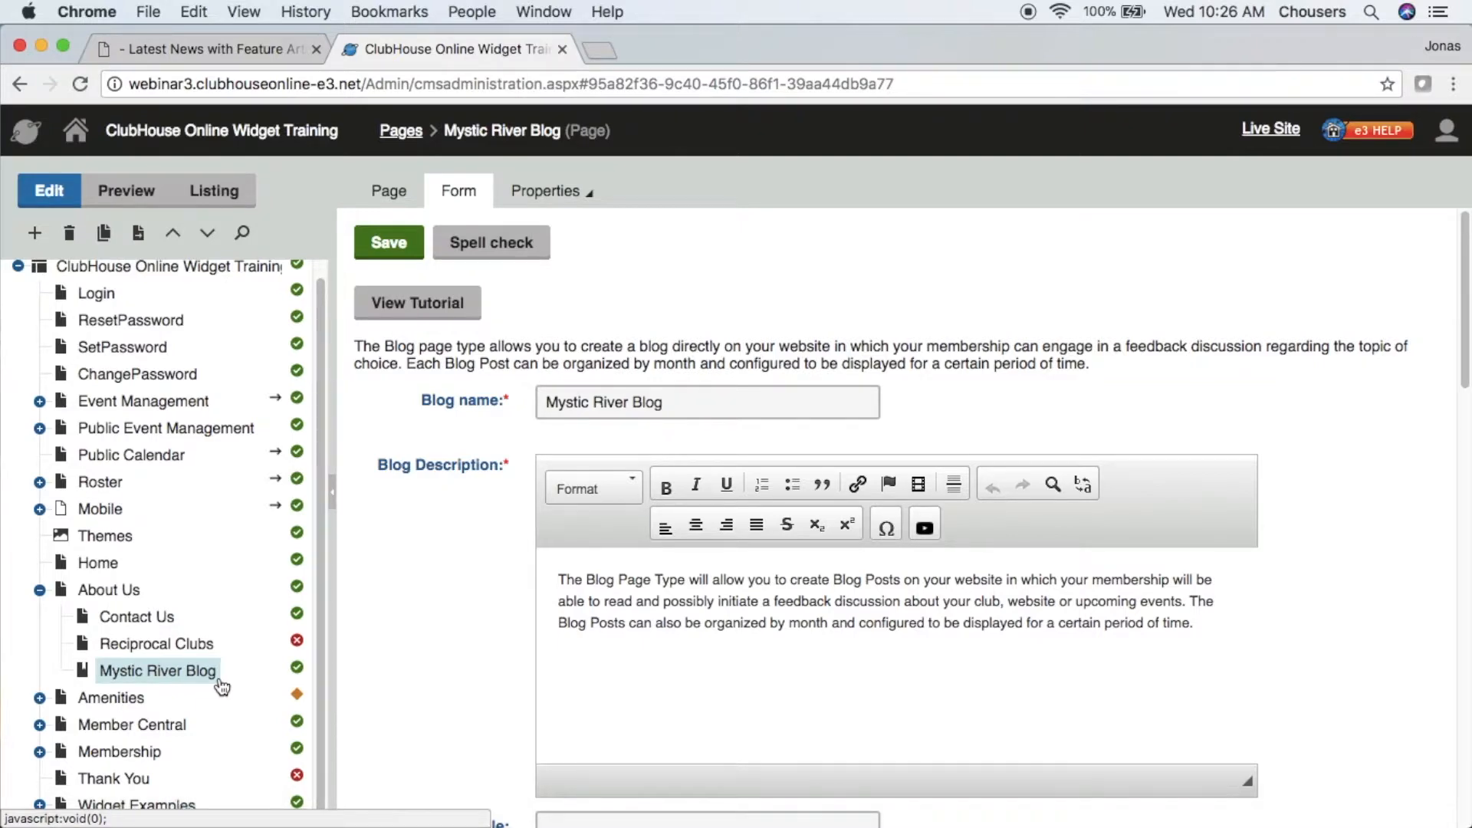
{"action": "left_click", "coordinate": [51, 226]}
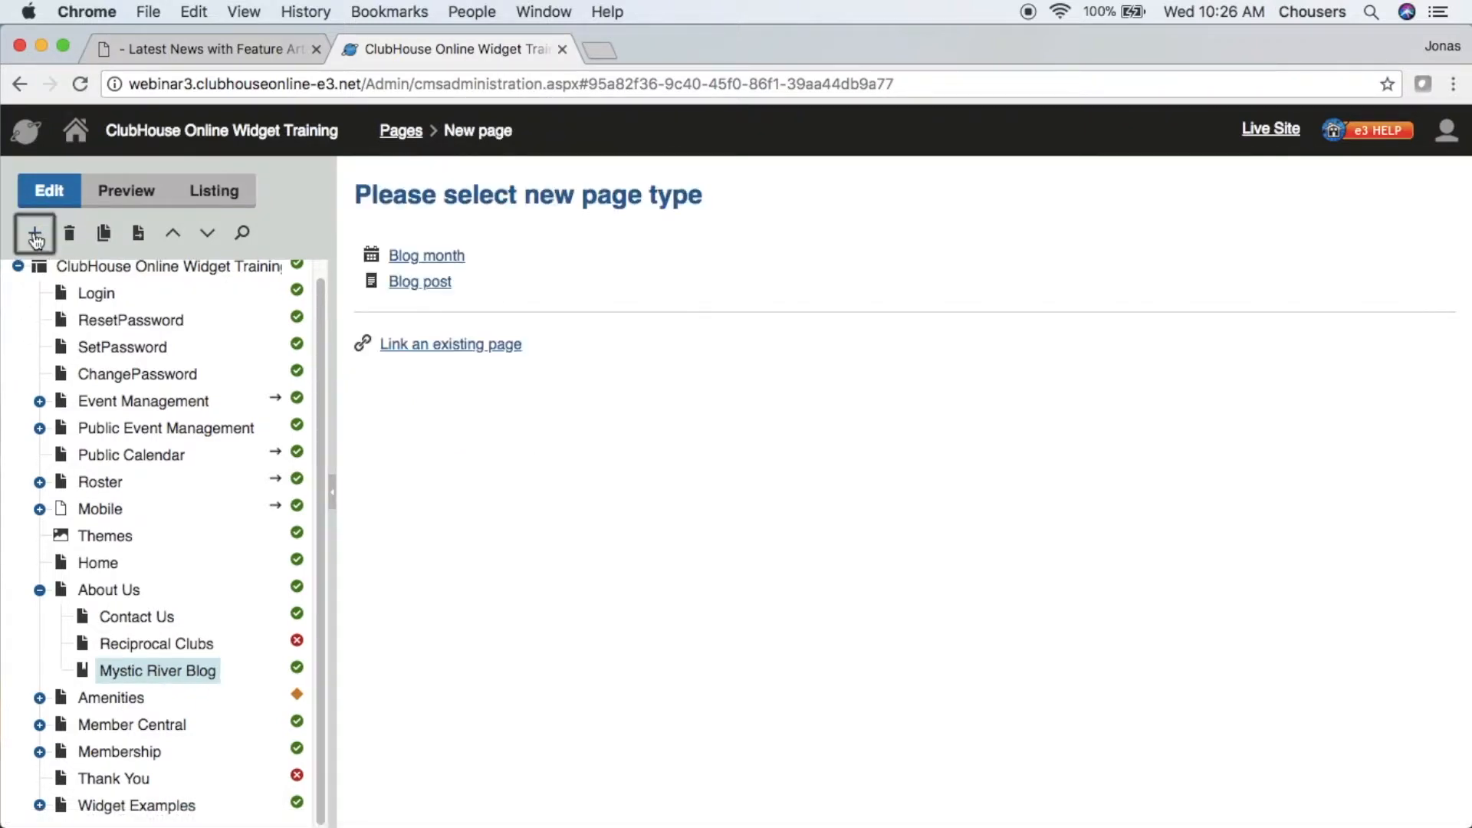
{"action": "left_click", "coordinate": [421, 282]}
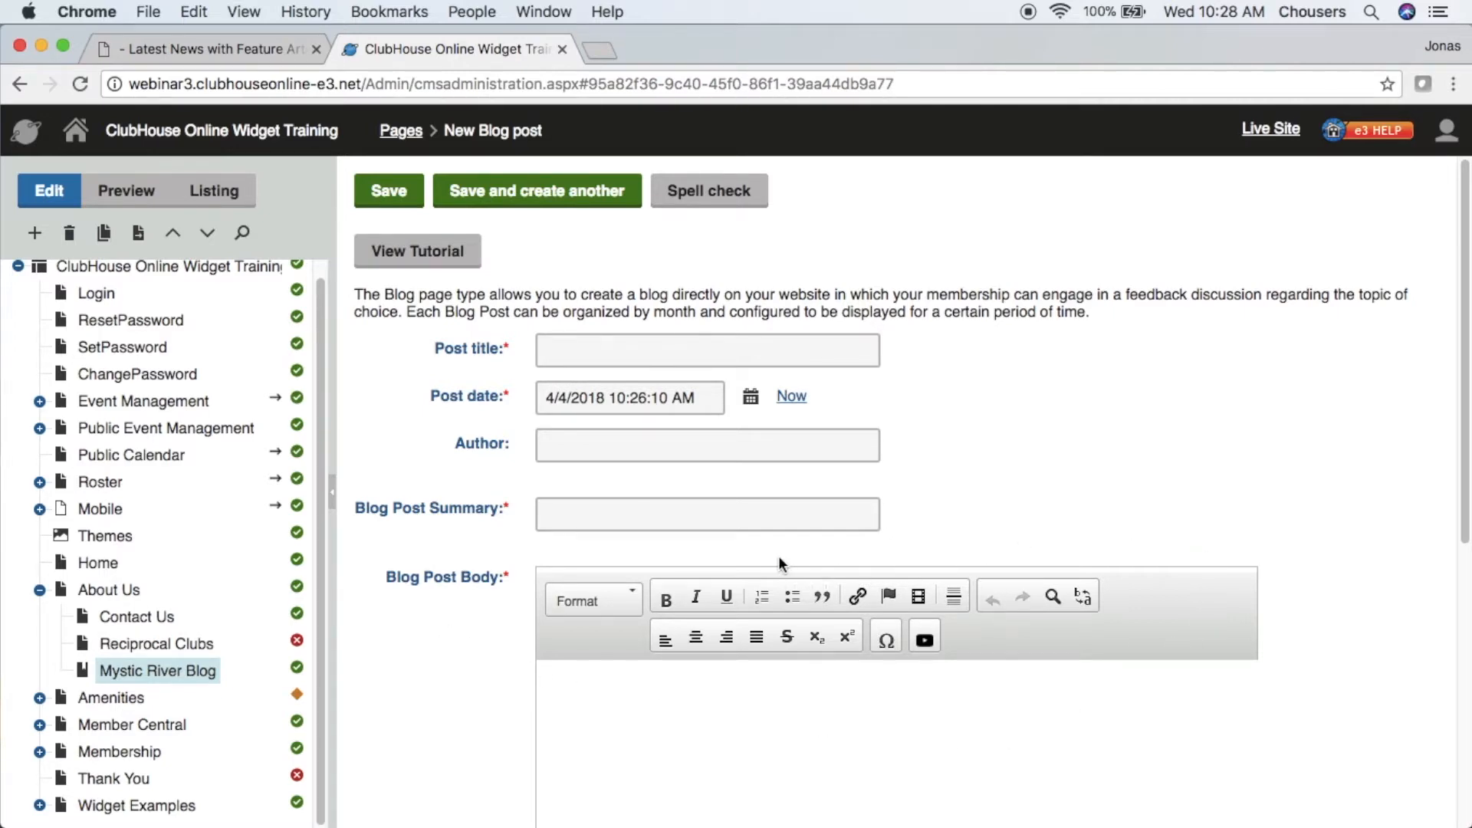
{"action": "scroll", "coordinate": [604, 546], "scroll_direction": "down", "scroll_amount": 6}
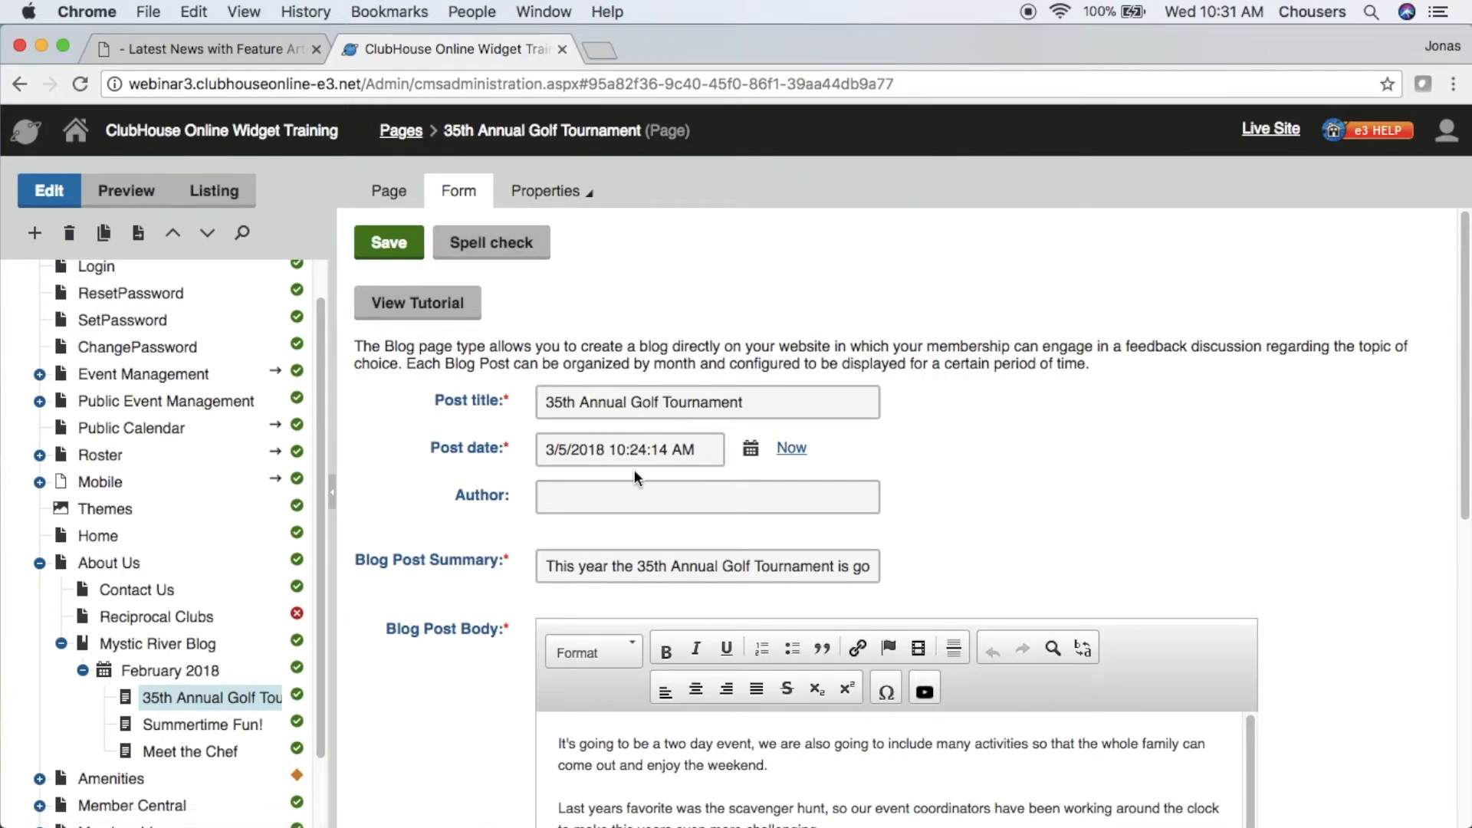
{"action": "scroll", "coordinate": [636, 491], "scroll_direction": "down", "scroll_amount": 5}
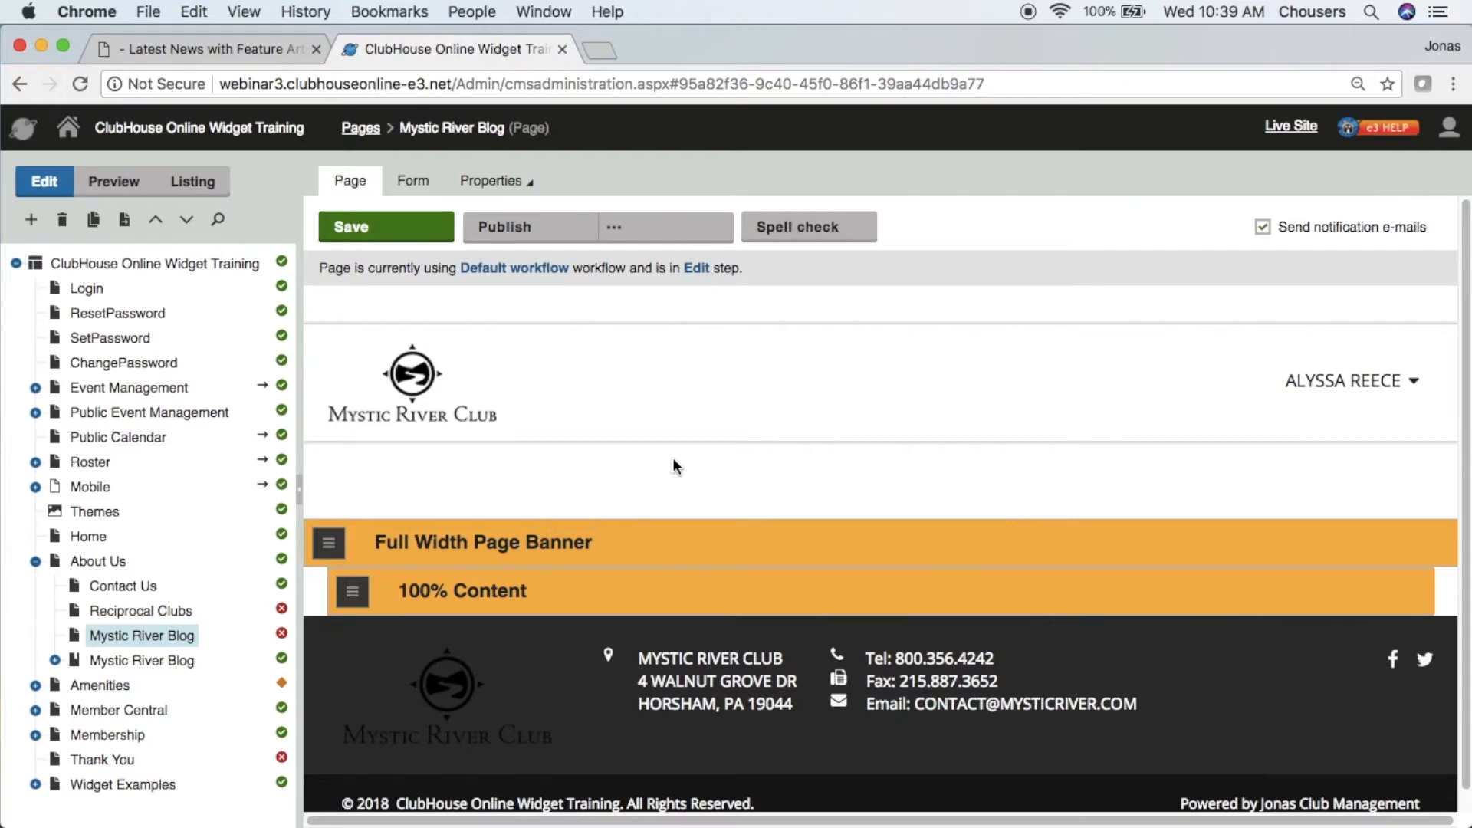
Step: Add the Latest News With Feature Article - Large widget to the 100% Content zone of the Mystic River Blog page
{"action": "left_click", "coordinate": [353, 593]}
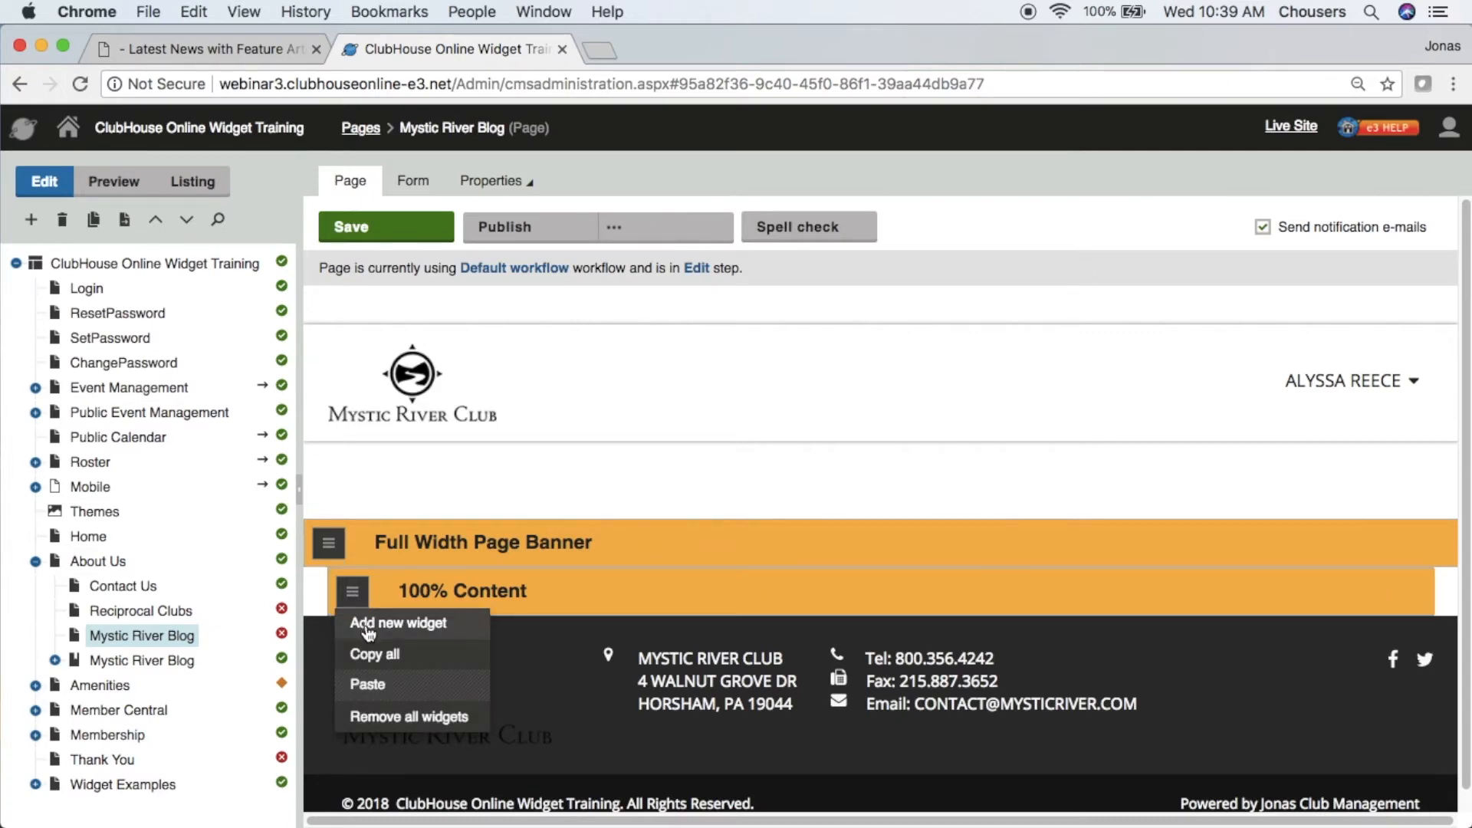
{"action": "left_click", "coordinate": [368, 624]}
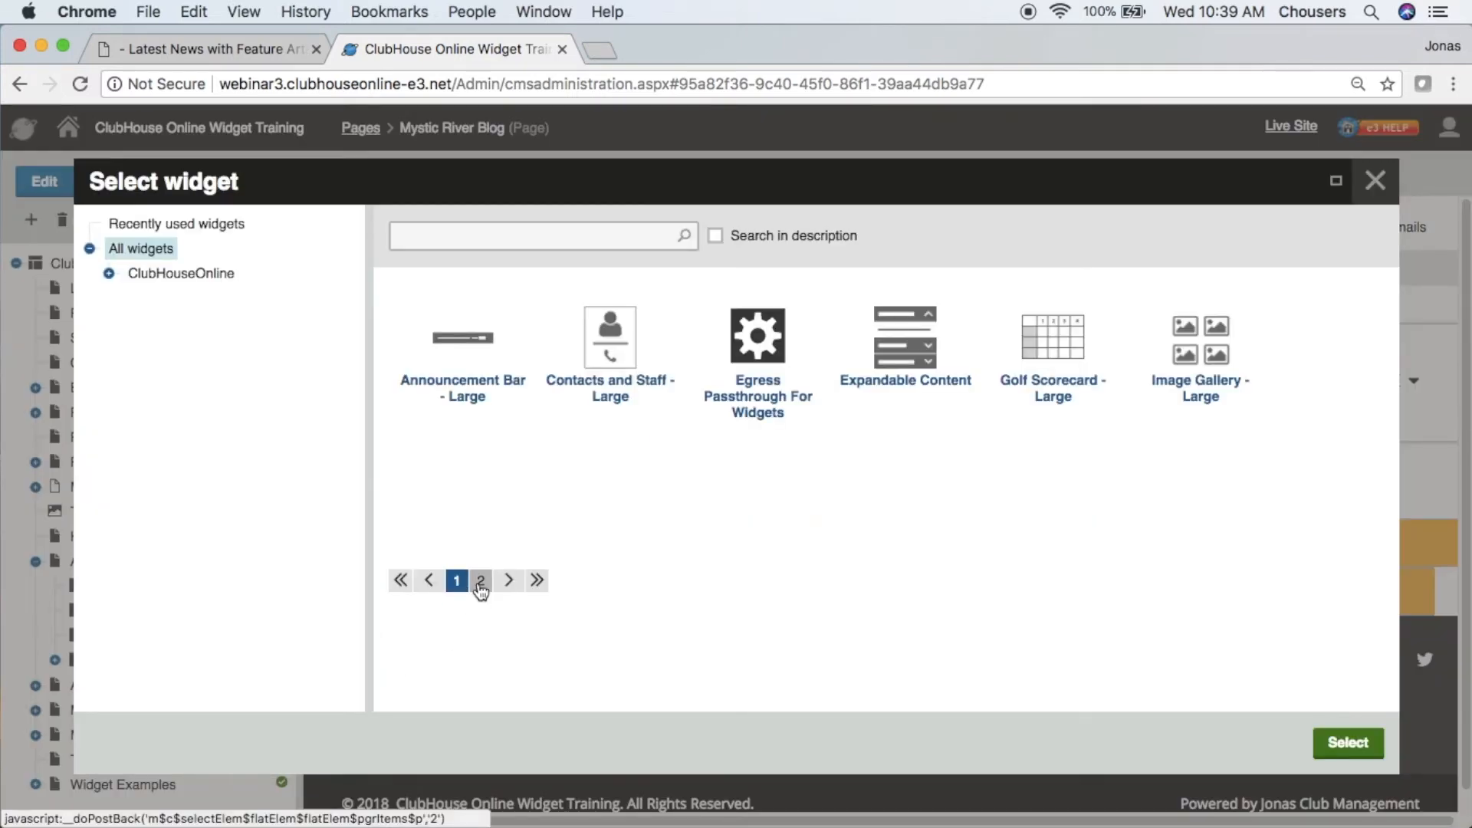
{"action": "left_click", "coordinate": [480, 582]}
{"action": "left_click", "coordinate": [483, 412]}
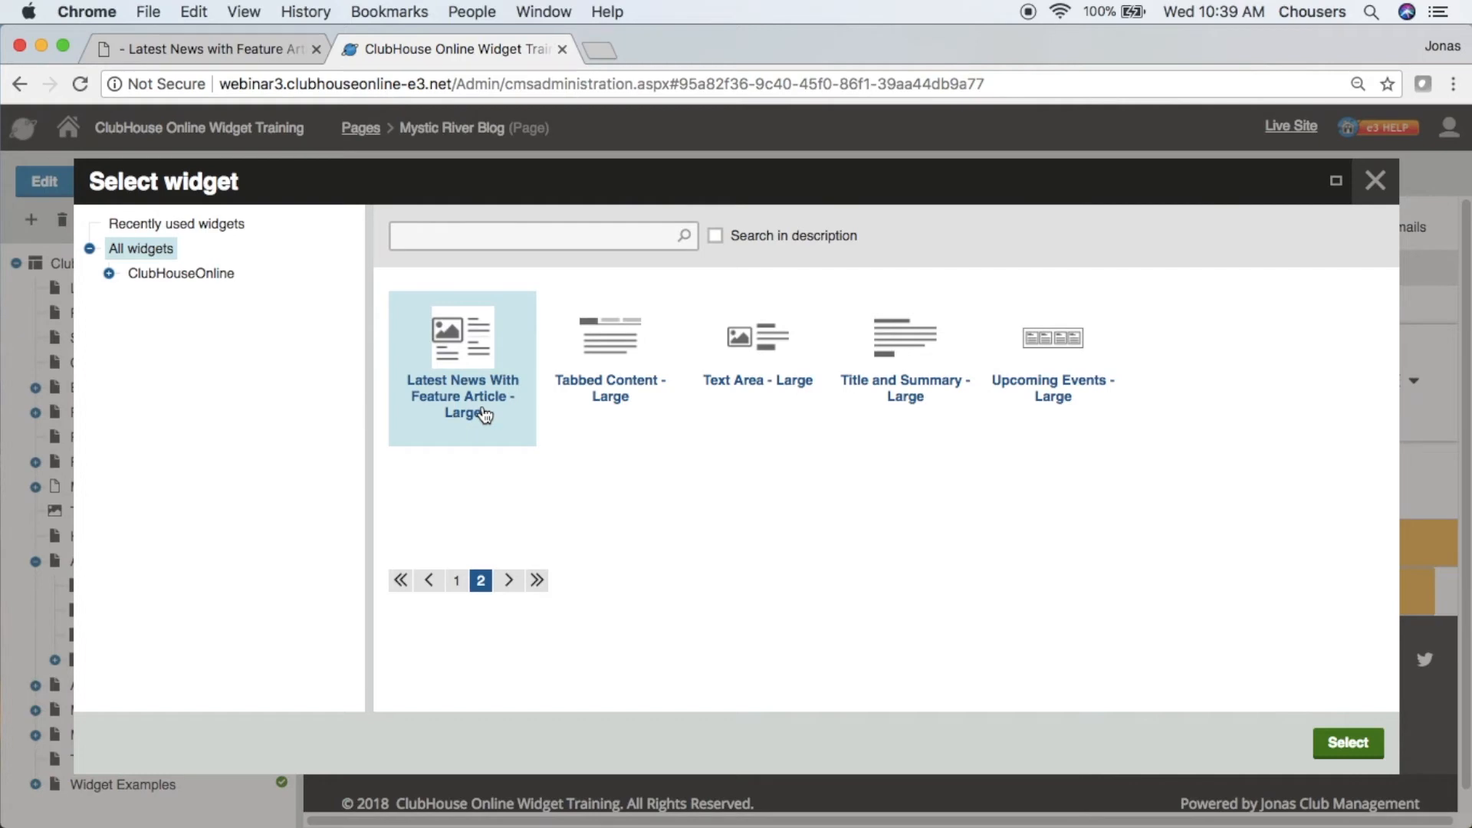
{"action": "left_click", "coordinate": [1348, 743]}
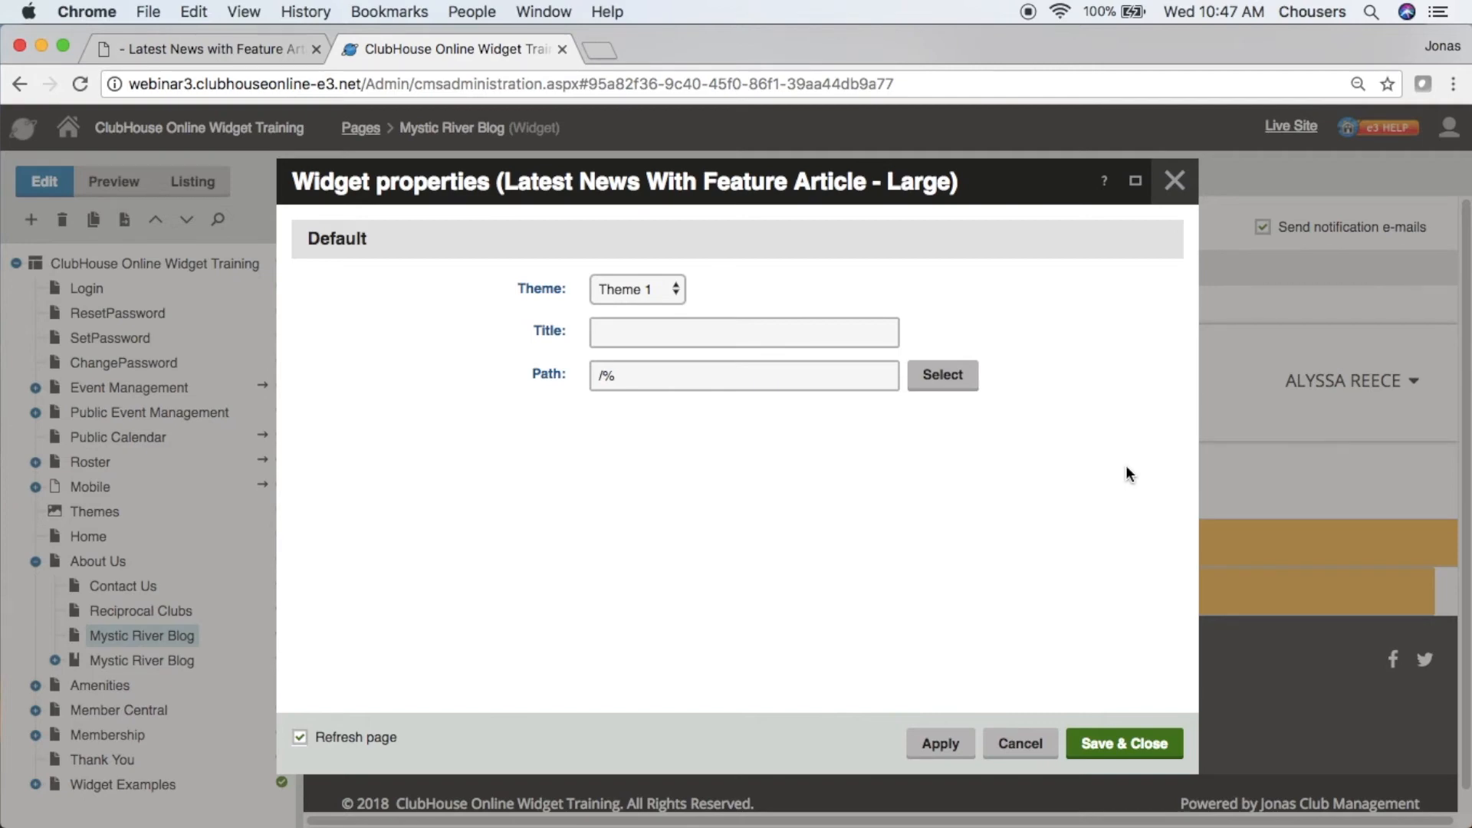
Step: Review the widget's theme choices, keep Theme 1 and set its title to "Mystic River News"
{"action": "left_click", "coordinate": [673, 296]}
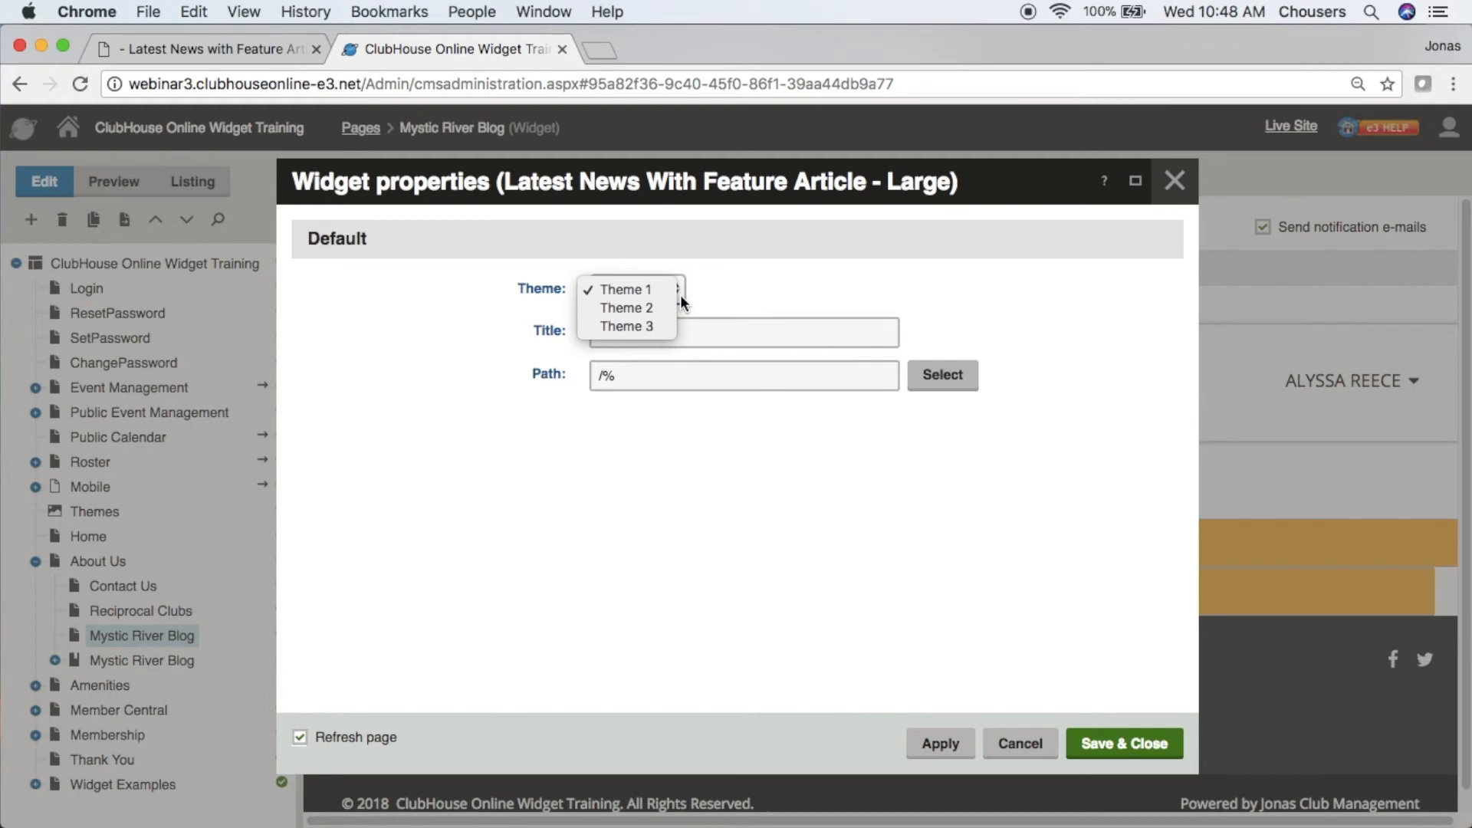
{"action": "left_click", "coordinate": [775, 304]}
{"action": "left_click", "coordinate": [786, 331]}
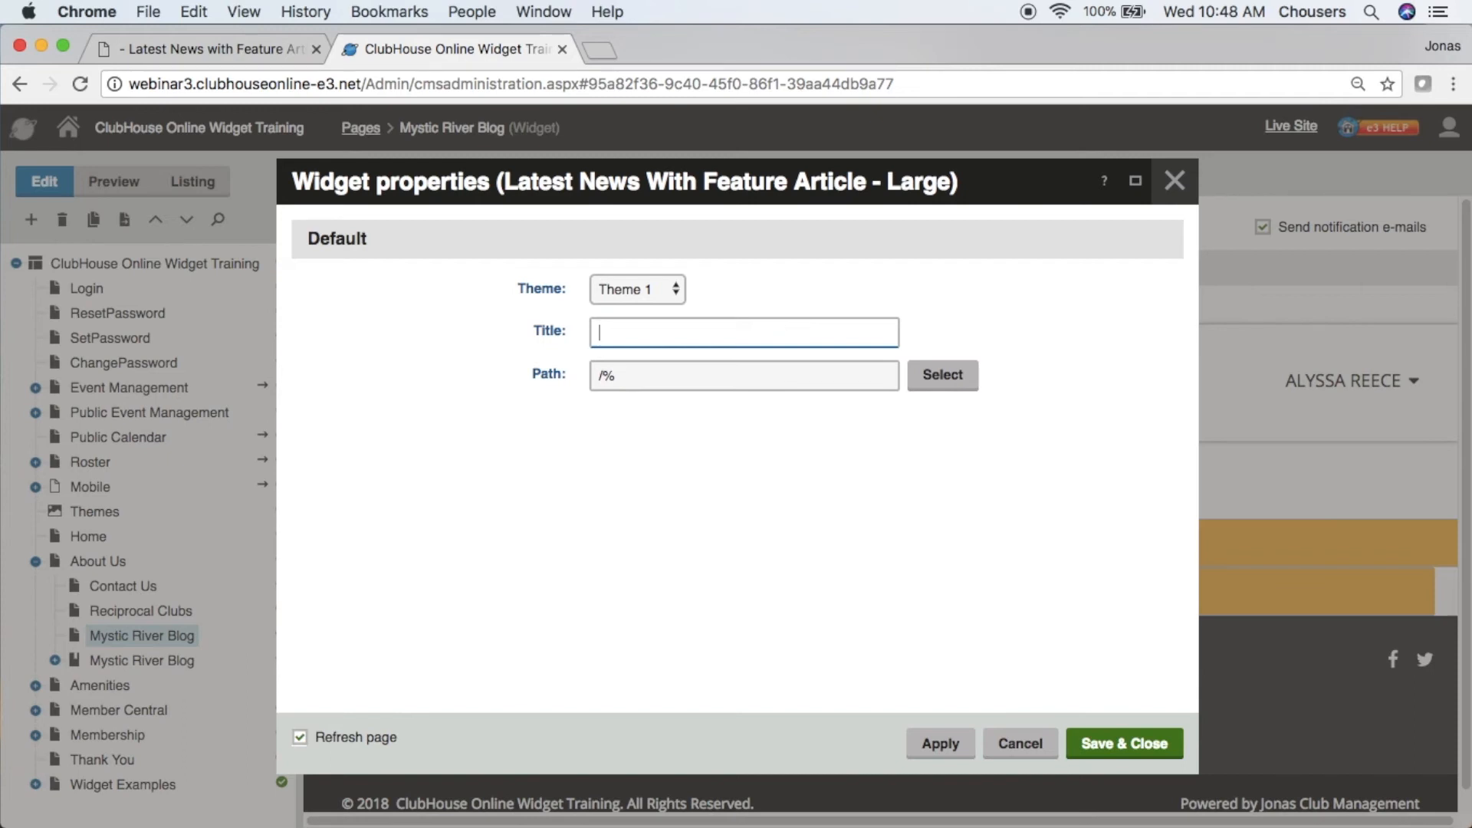
{"action": "type", "text": "Mystic "}
{"action": "type", "text": "Rov"}
{"action": "key", "text": "BackSpace"}
{"action": "key", "text": "BackSpace"}
{"action": "type", "text": "iver News"}
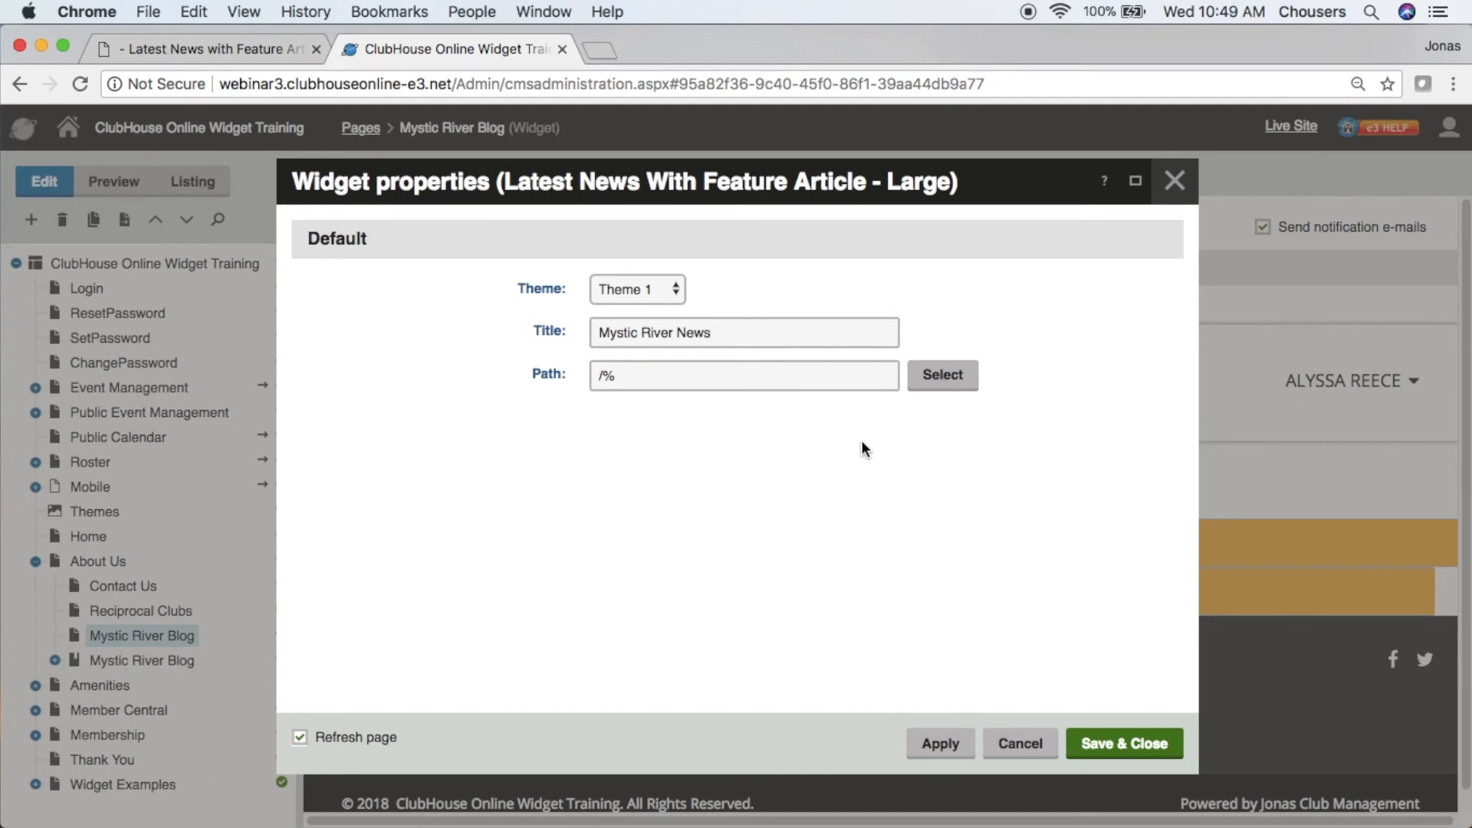
Step: Set the widget's path to the Mystic River Blog blog under About Us, and save the widget and the page
{"action": "left_click", "coordinate": [943, 388]}
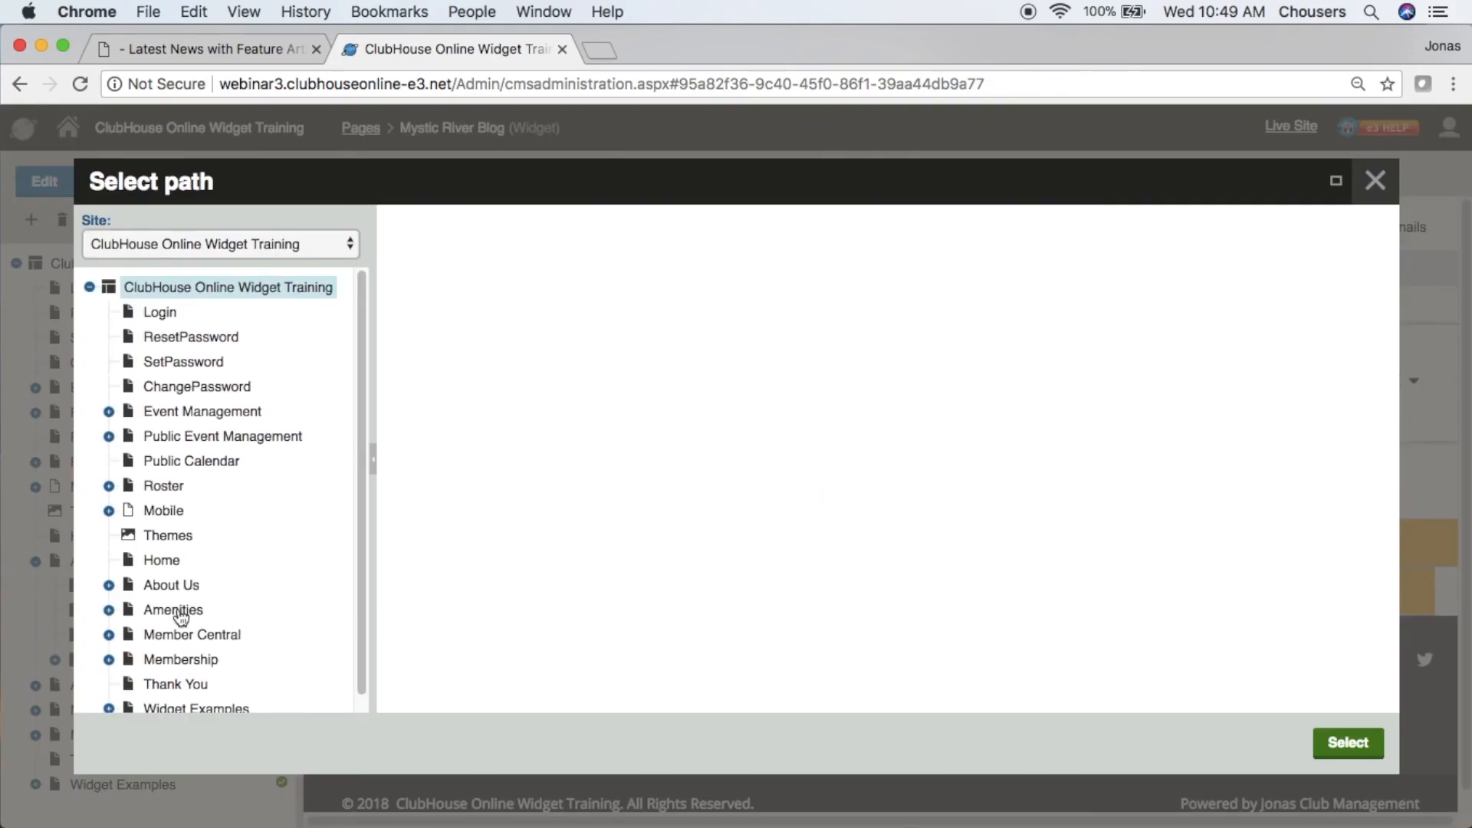
{"action": "left_click", "coordinate": [109, 586]}
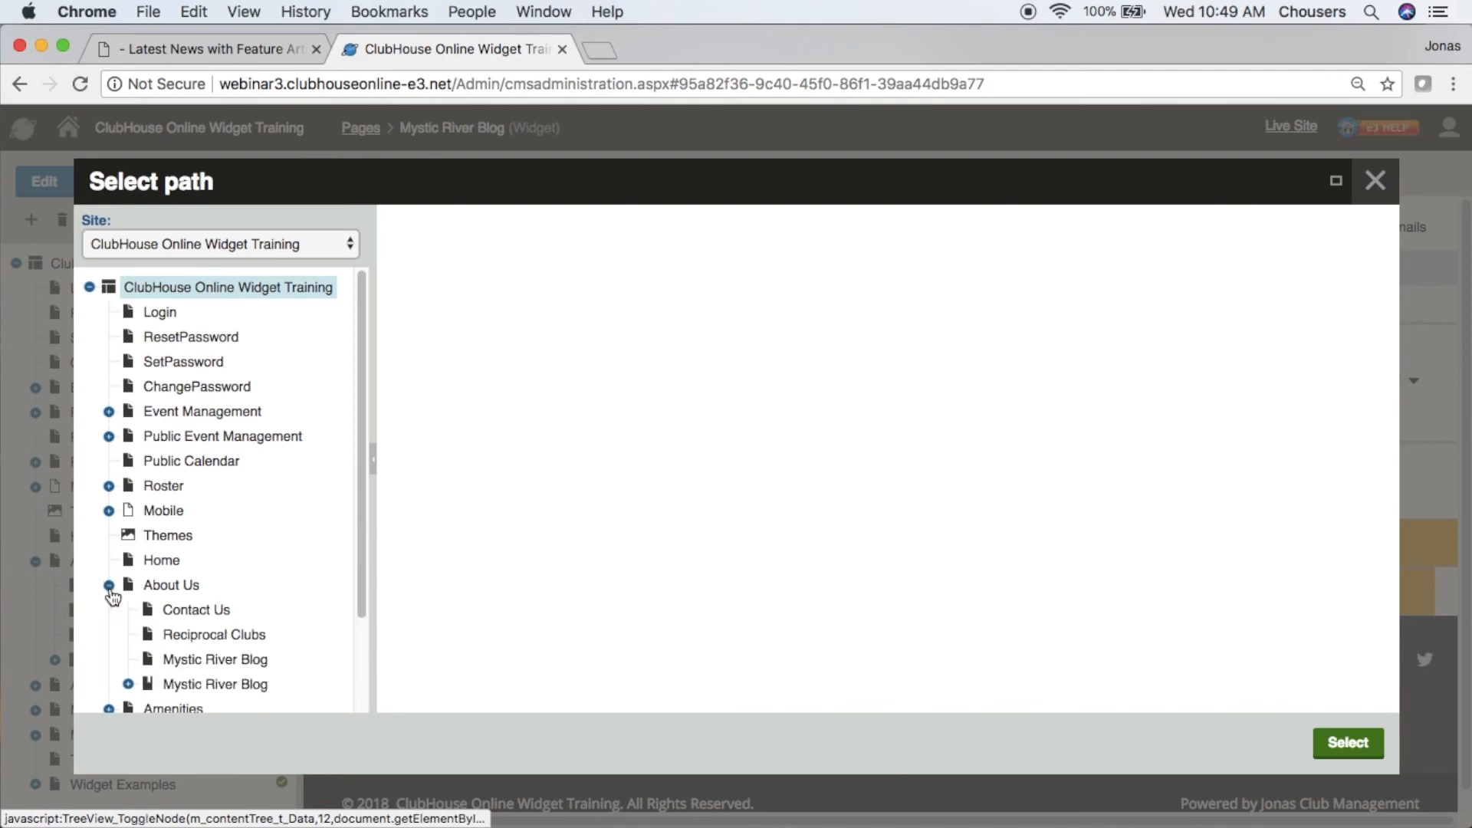
{"action": "left_click", "coordinate": [201, 685]}
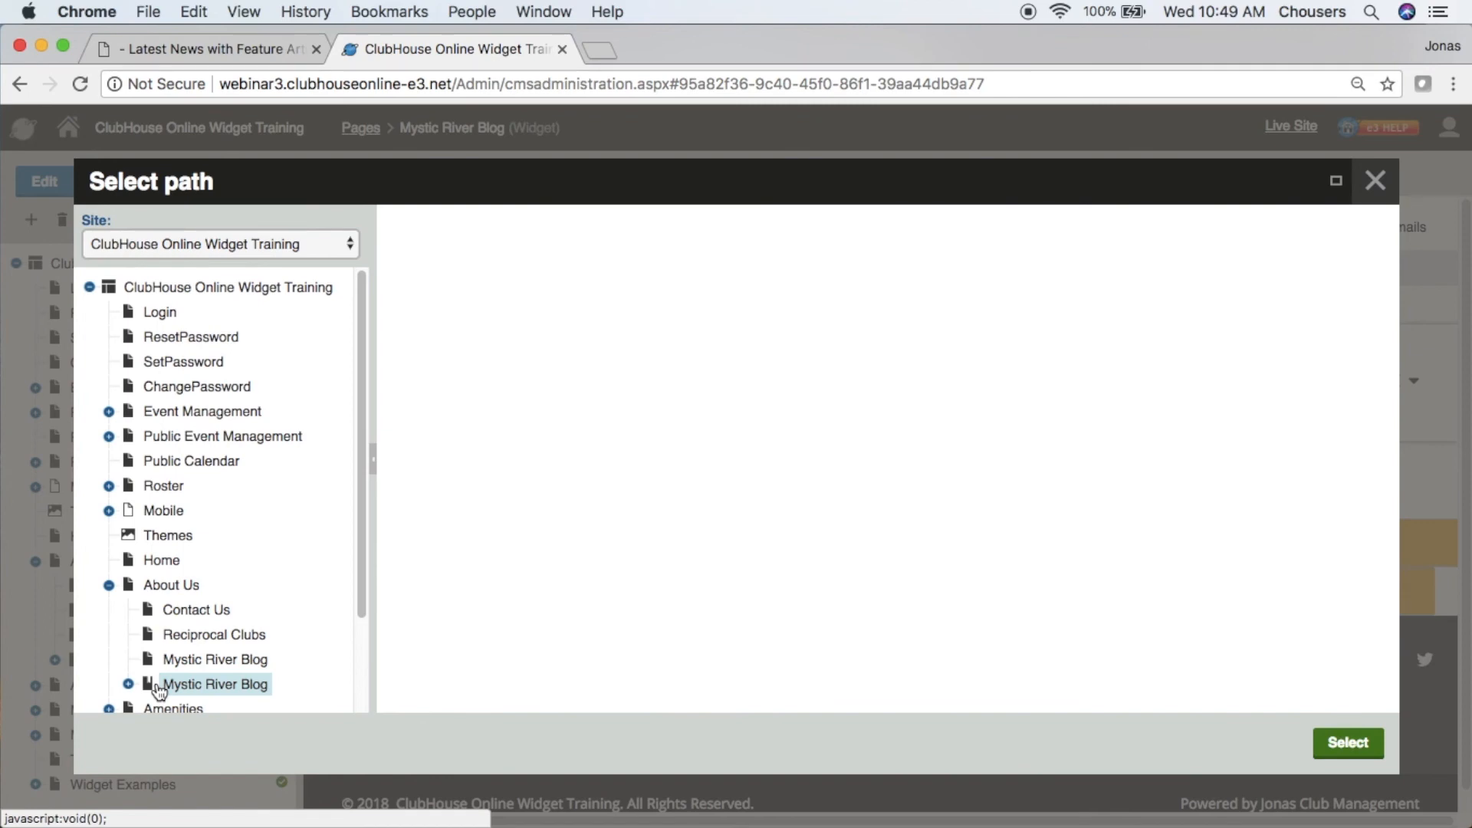
{"action": "left_click", "coordinate": [1332, 746]}
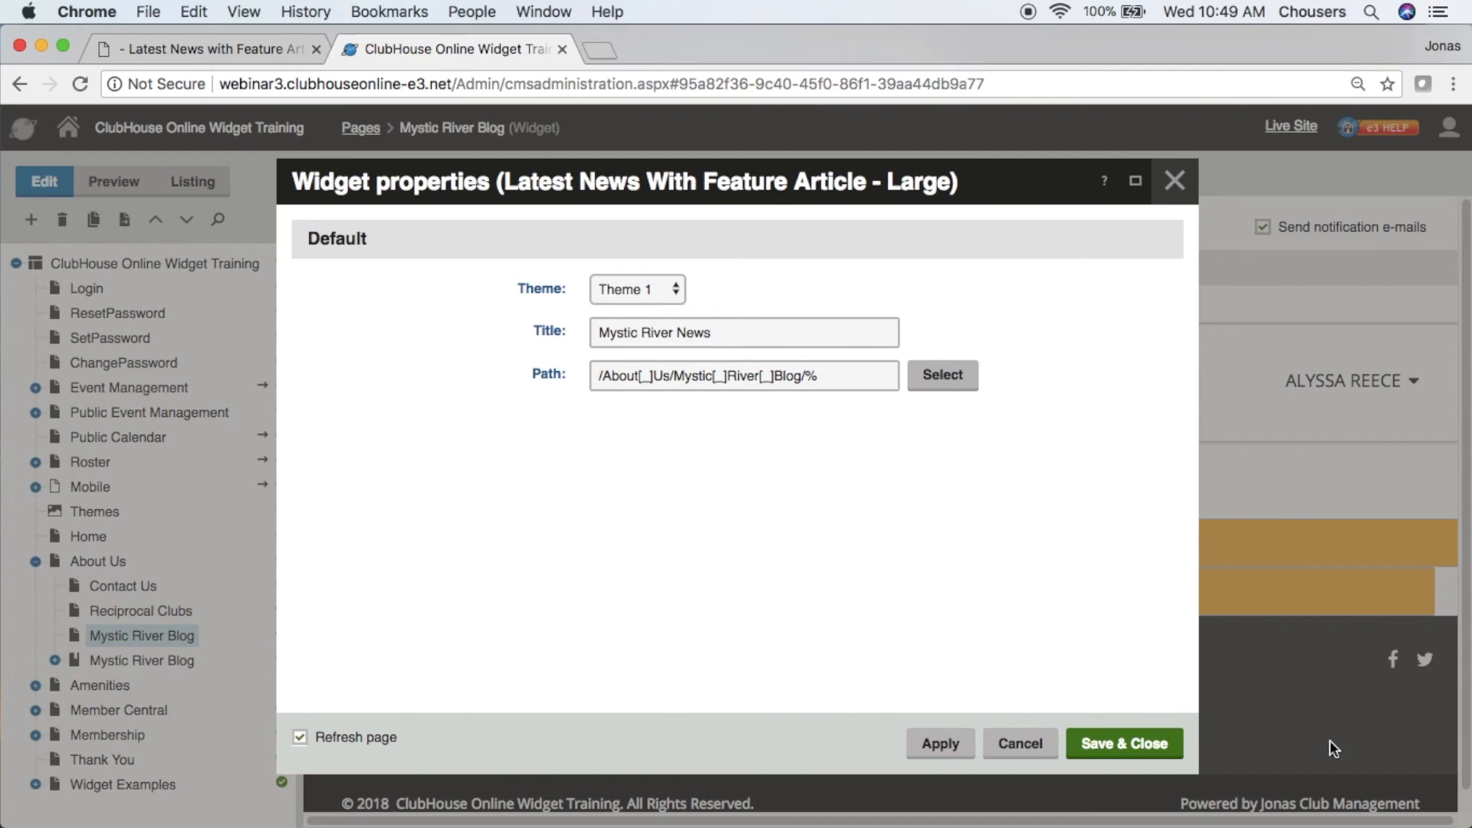
{"action": "left_click", "coordinate": [1130, 757]}
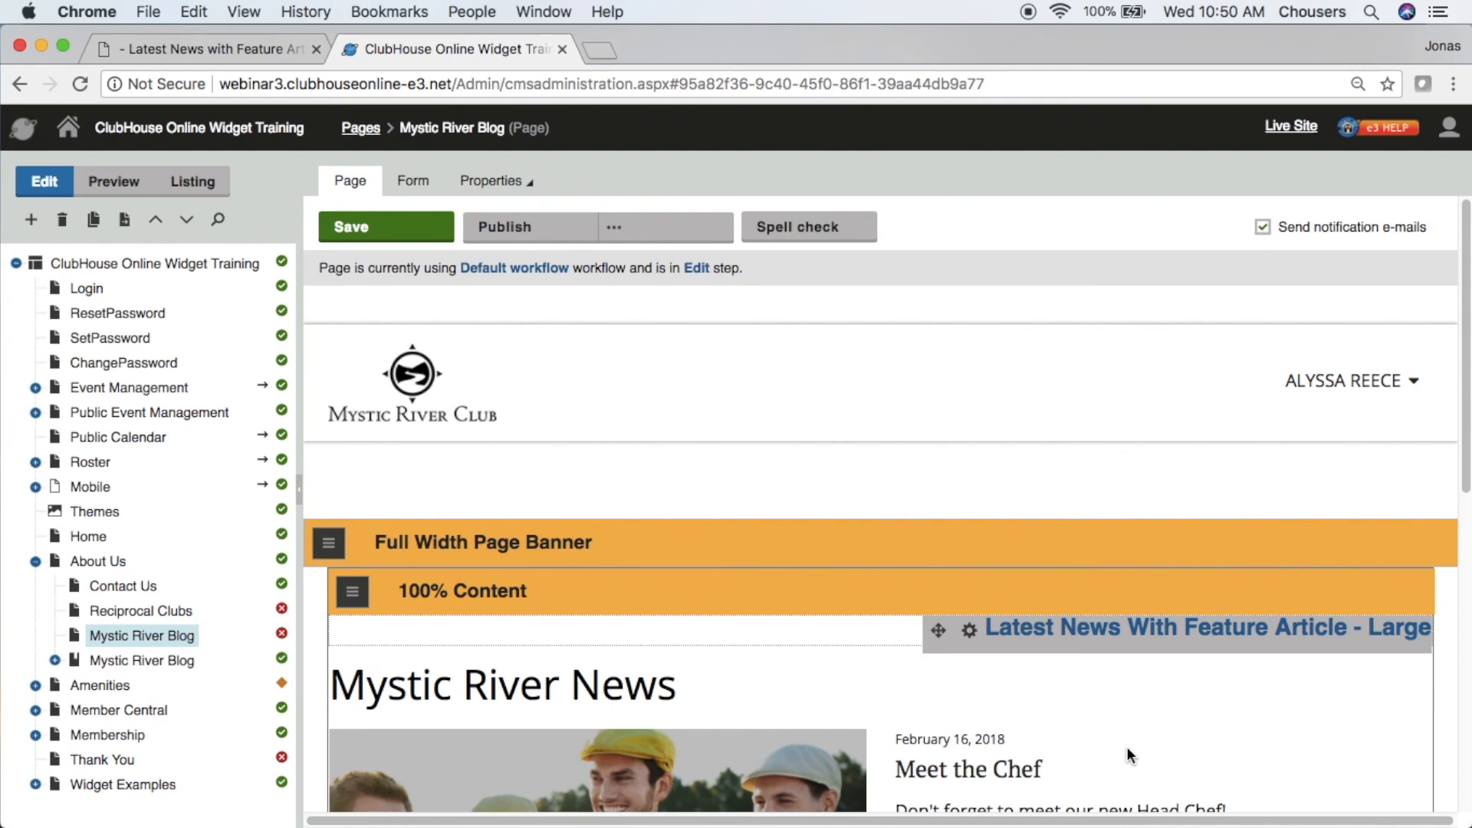
{"action": "left_click", "coordinate": [351, 246]}
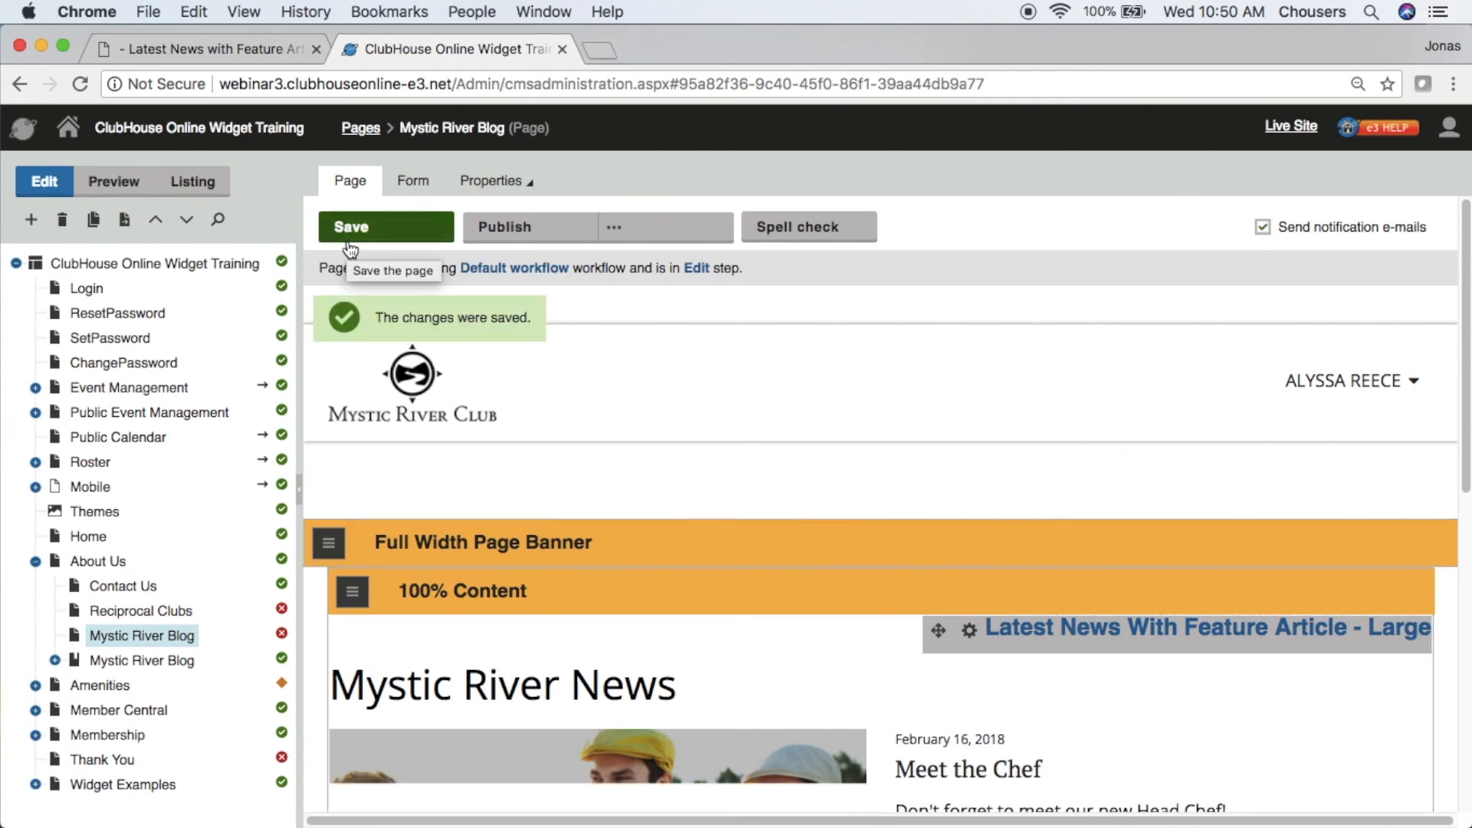
{"action": "scroll", "coordinate": [361, 317], "scroll_direction": "down", "scroll_amount": 5}
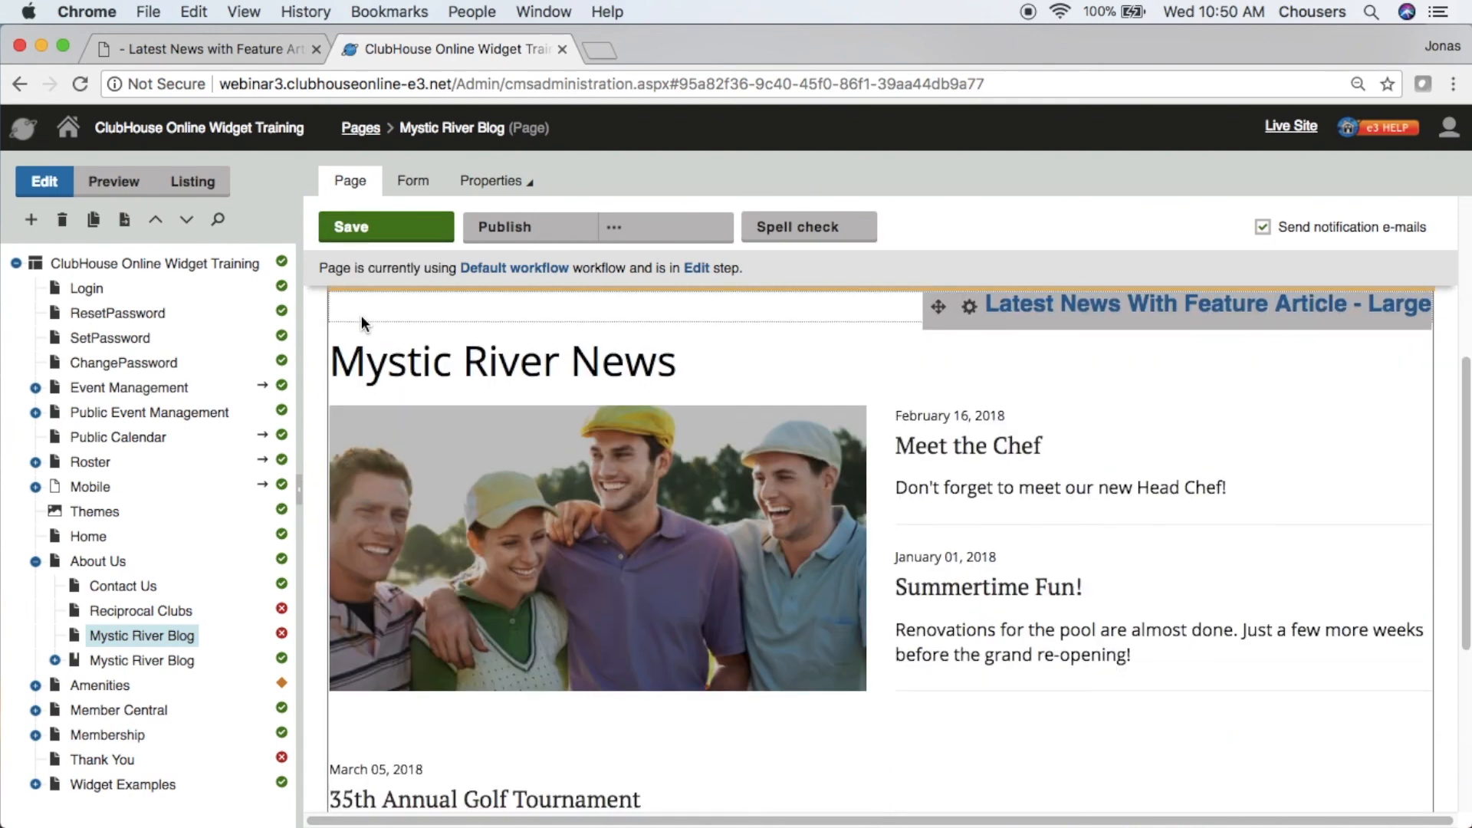